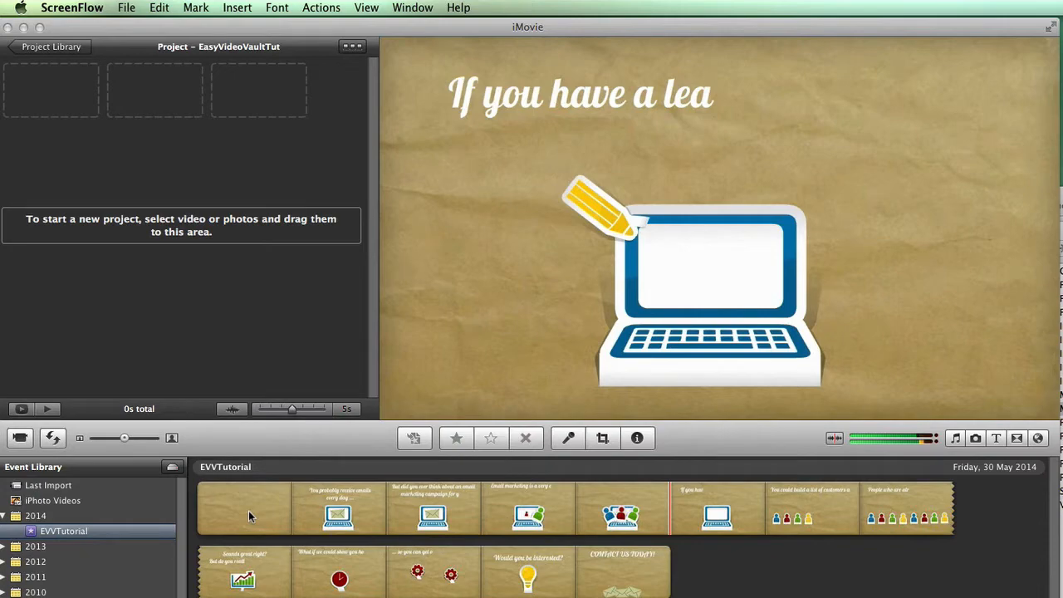
Bring the iMovie window with the EasyVideoVaultTut project to the front.
{"action": "left_click", "coordinate": [139, 33]}
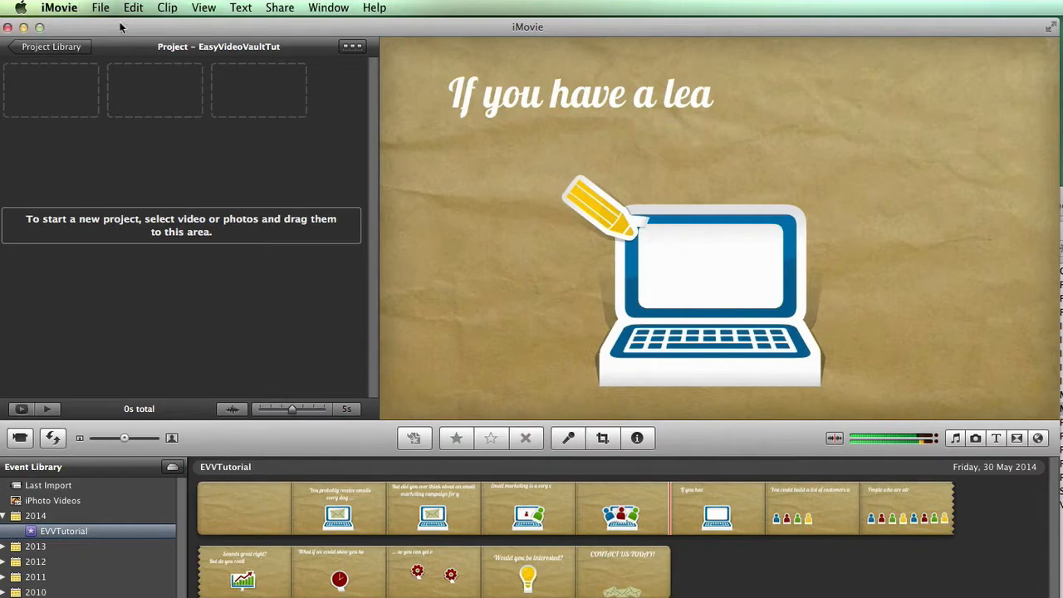
{"action": "left_click", "coordinate": [100, 8]}
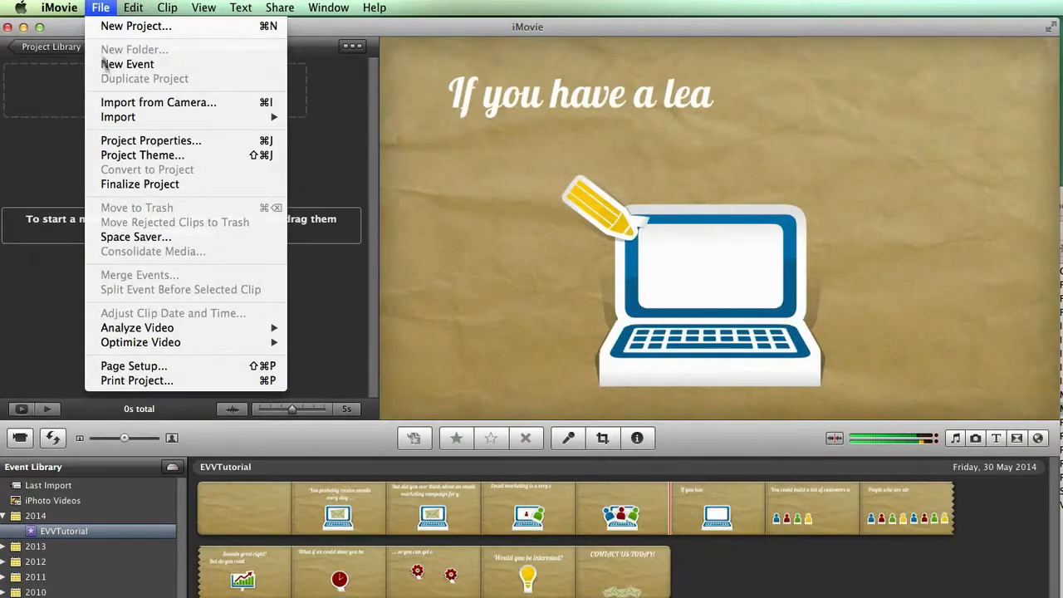
{"action": "mouse_move", "coordinate": [280, 119]}
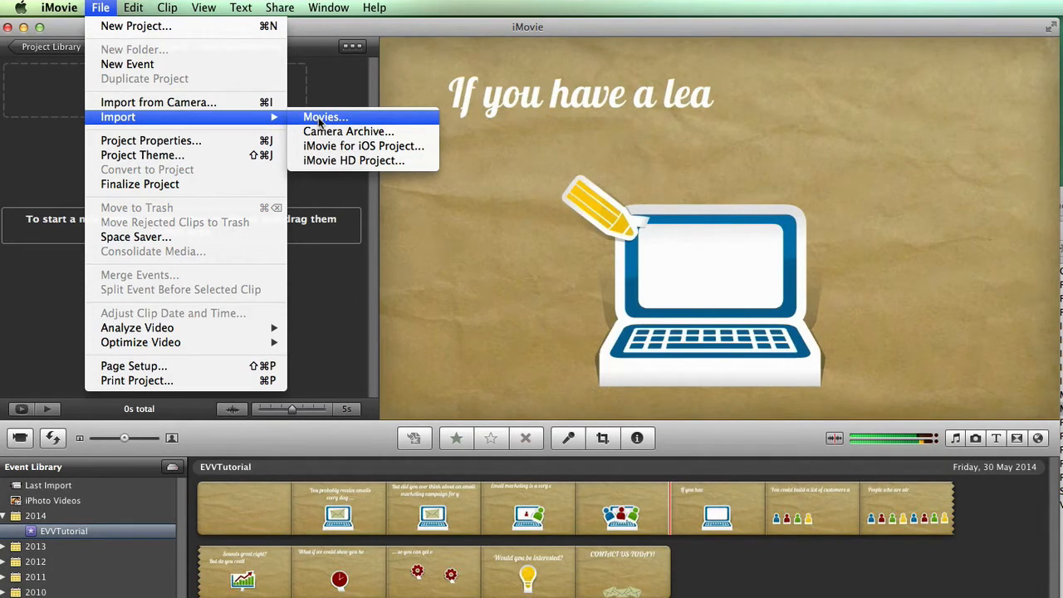
{"action": "left_click", "coordinate": [413, 401]}
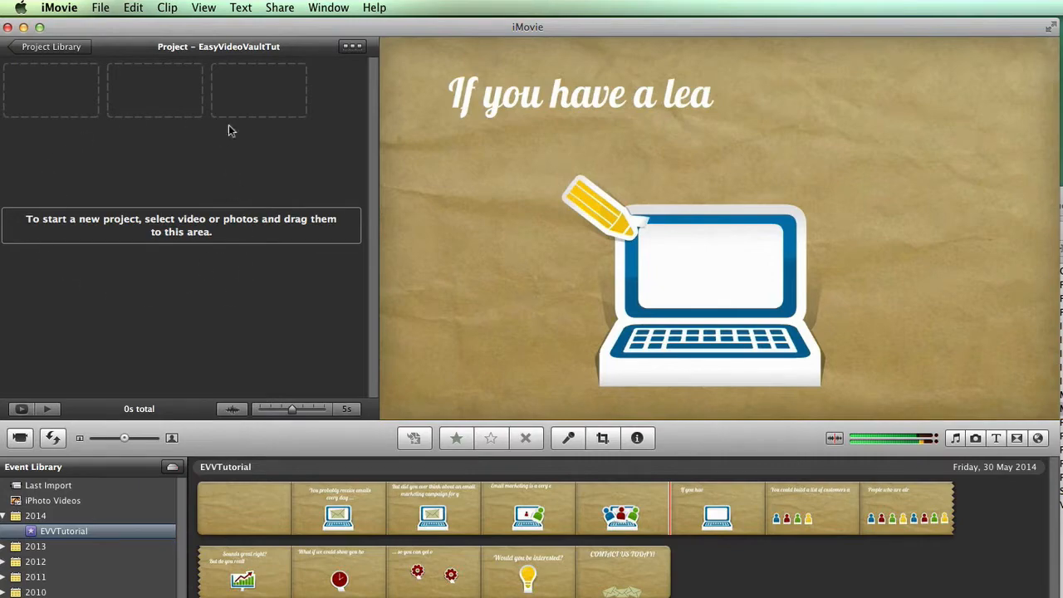
Add all EVVTutorial event clips to the EasyVideoVaultTut project and show the Titles browser.
{"action": "left_click_drag", "start_coordinate": [200, 496], "coordinate": [675, 587]}
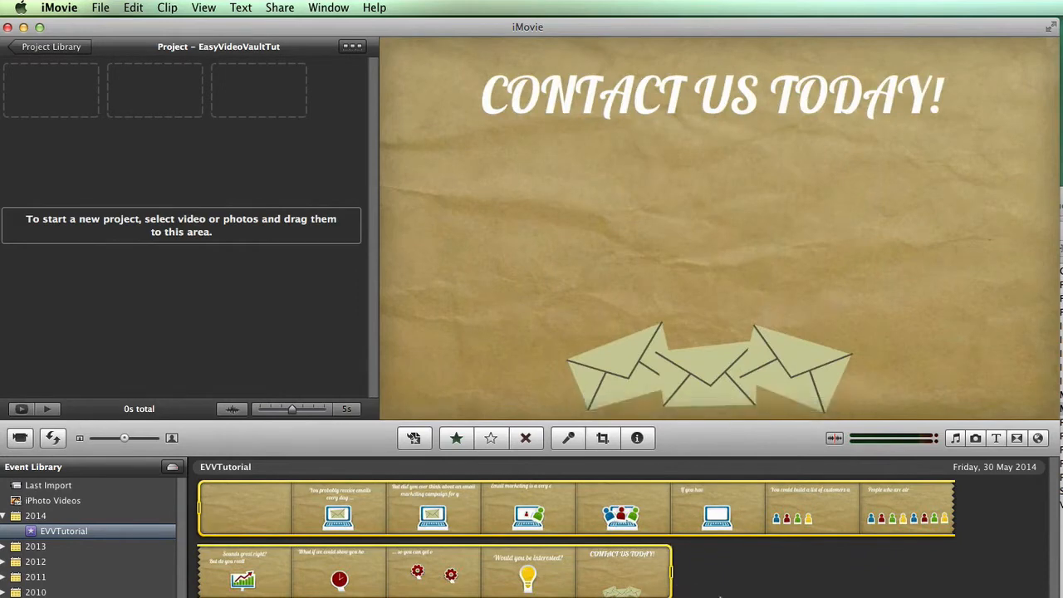
{"action": "left_click_drag", "start_coordinate": [375, 517], "coordinate": [178, 95]}
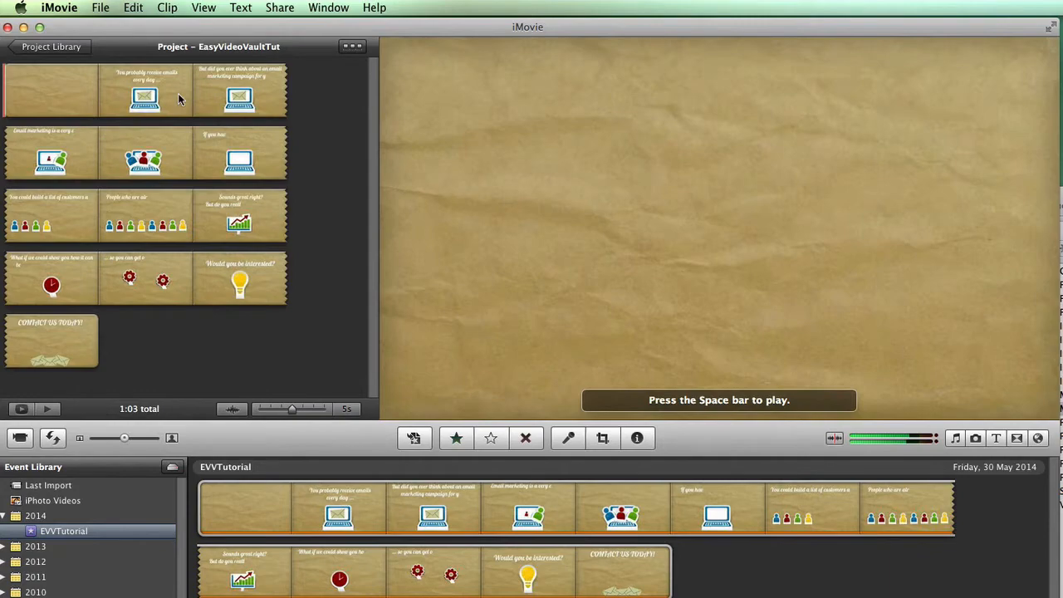
{"action": "key", "text": "super+3"}
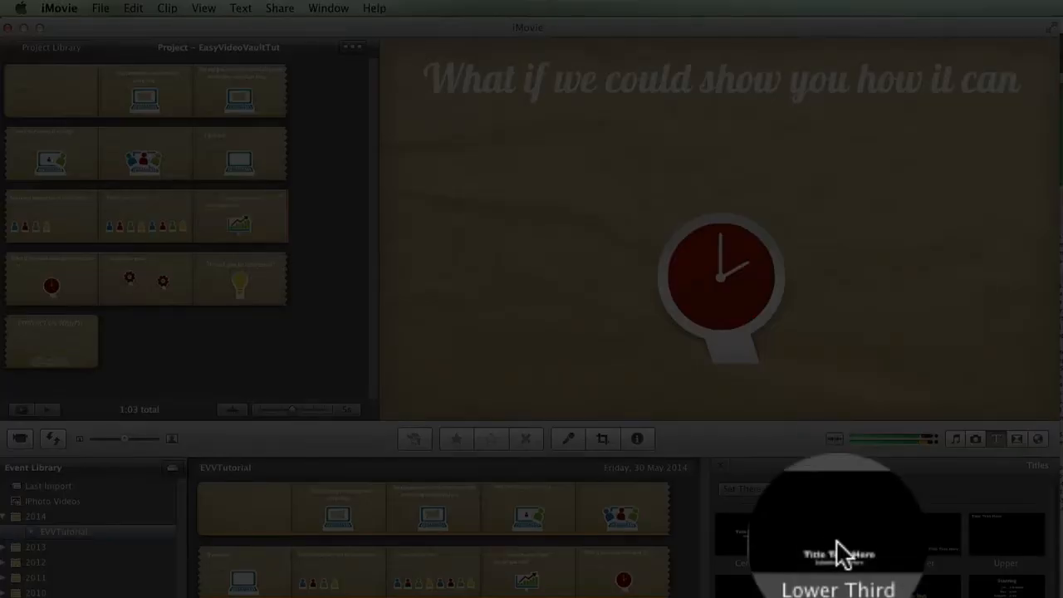
{"action": "left_click_drag", "start_coordinate": [840, 531], "coordinate": [207, 212]}
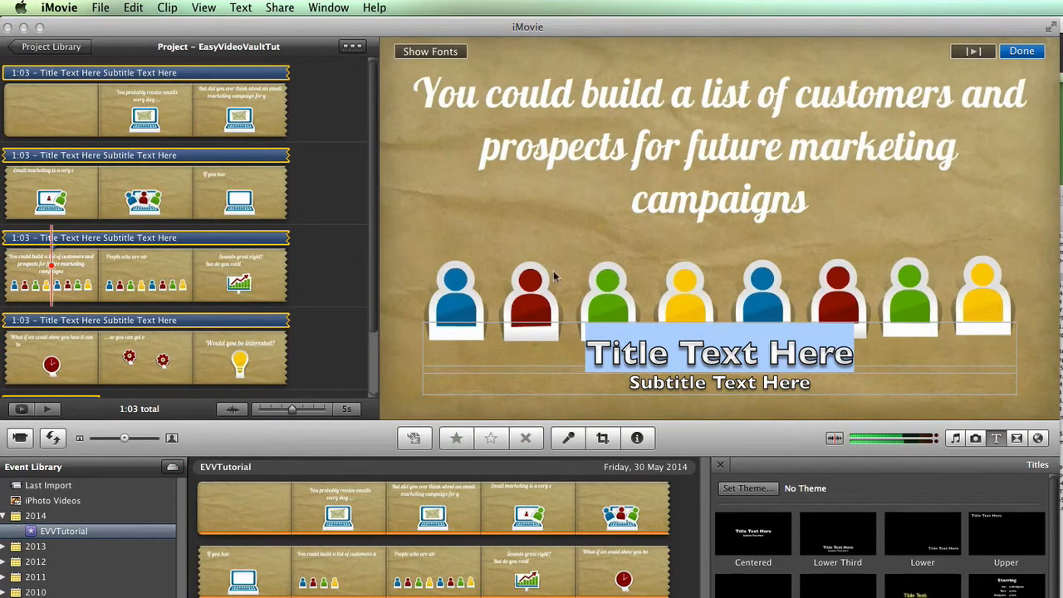
{"action": "left_click", "coordinate": [588, 353]}
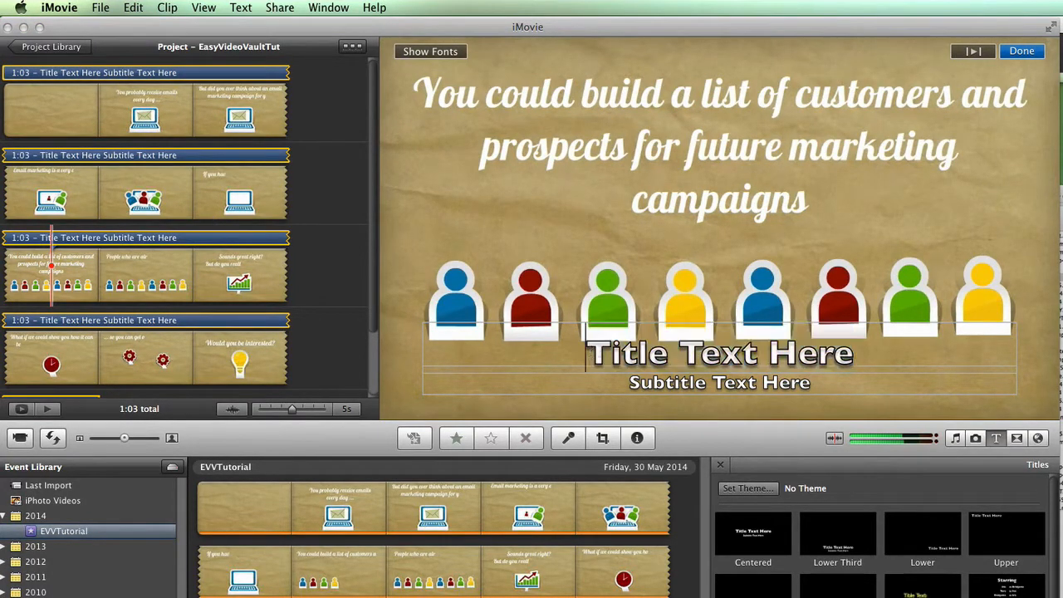
{"action": "left_click_drag", "start_coordinate": [588, 353], "coordinate": [866, 357]}
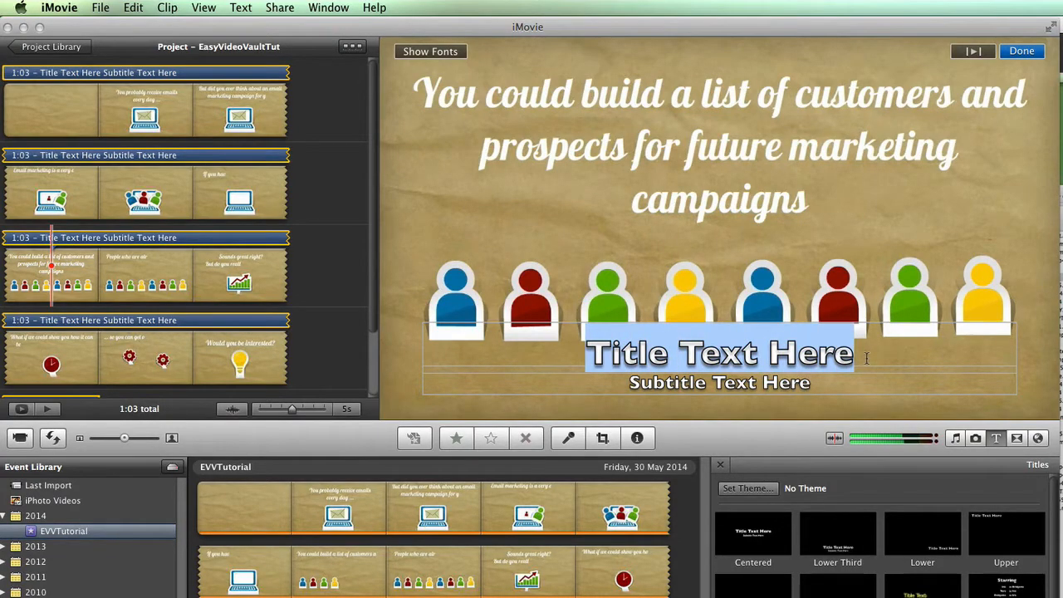
{"action": "key", "text": "BackSpace"}
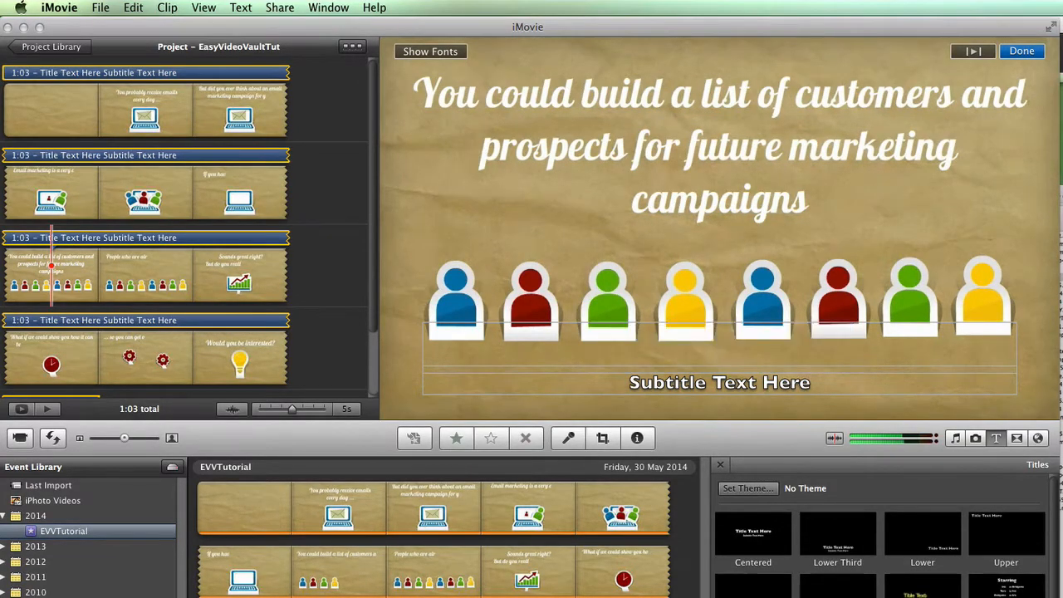
{"action": "left_click", "coordinate": [738, 383]}
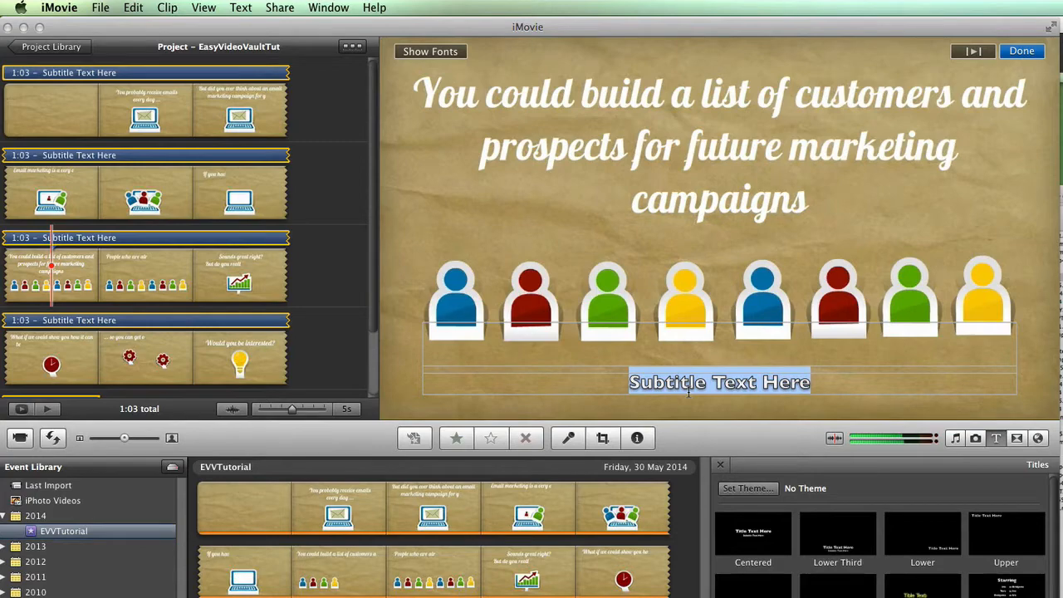
{"action": "type", "text": "www."}
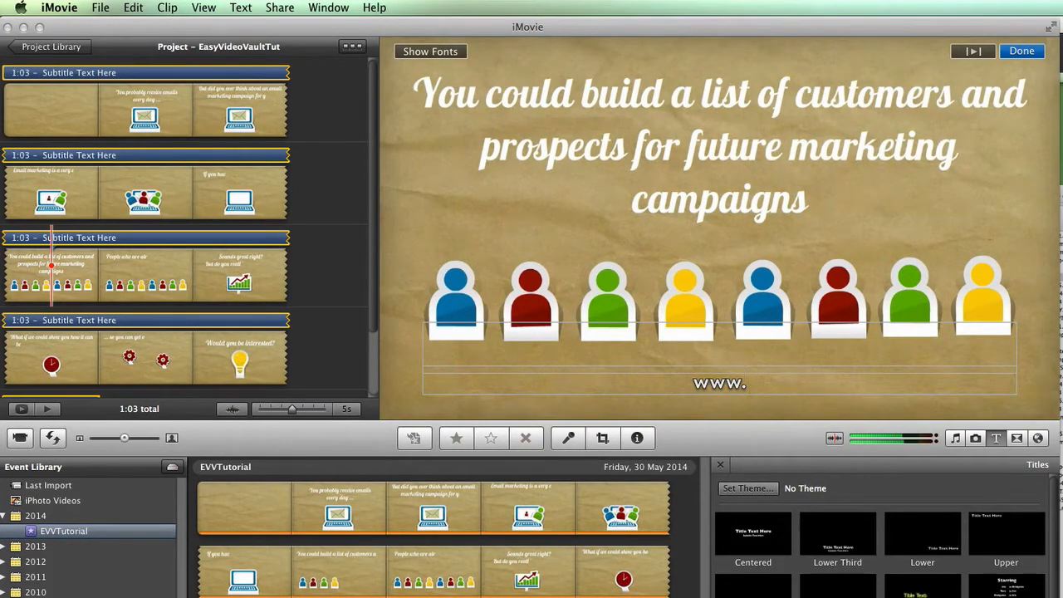
{"action": "type", "text": "YourWebsite.com"}
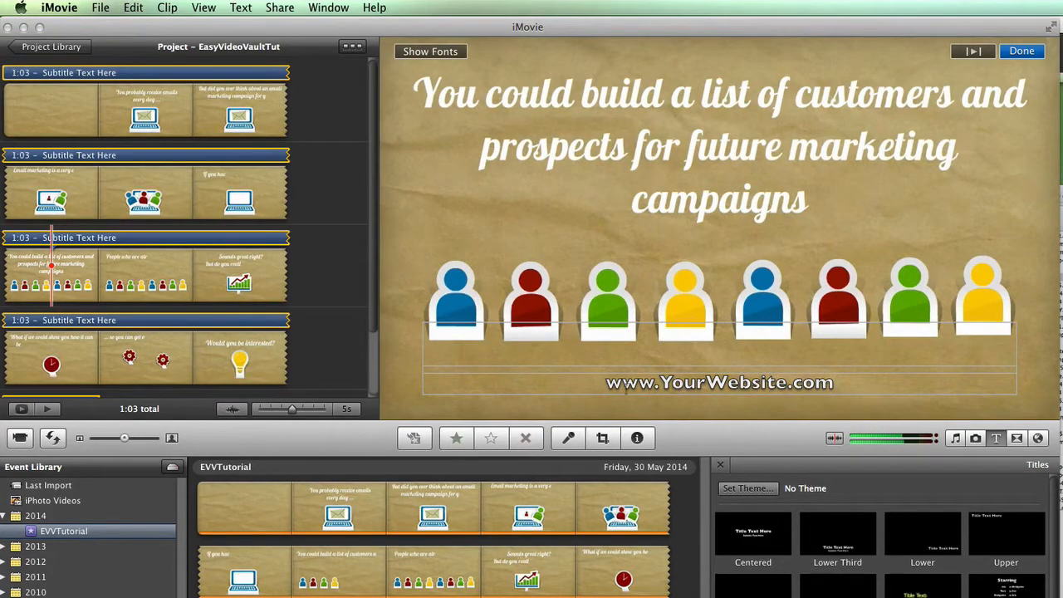
{"action": "left_click_drag", "start_coordinate": [607, 384], "coordinate": [843, 383]}
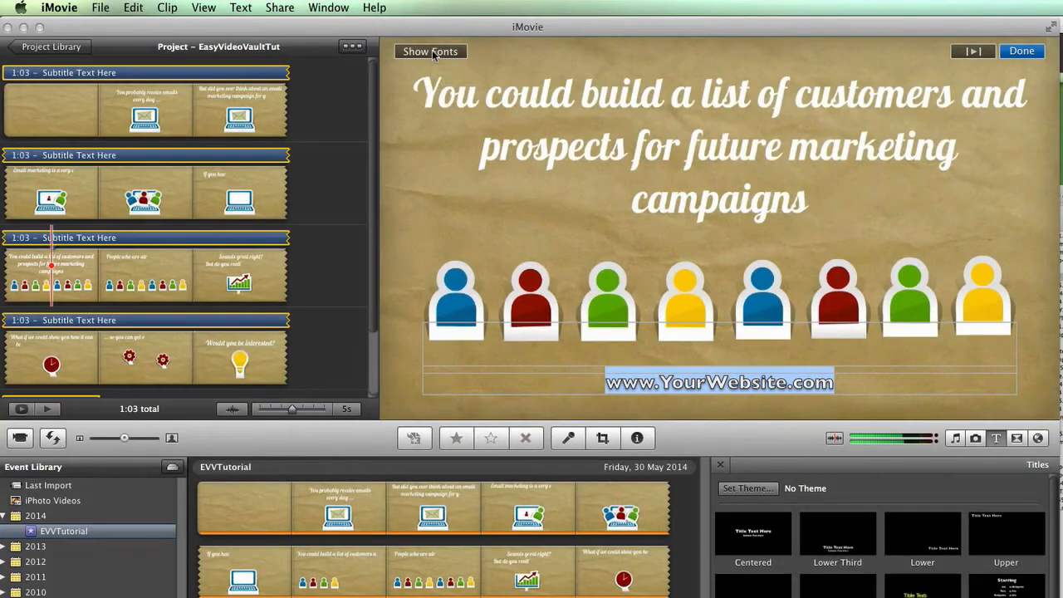
{"action": "left_click", "coordinate": [431, 53]}
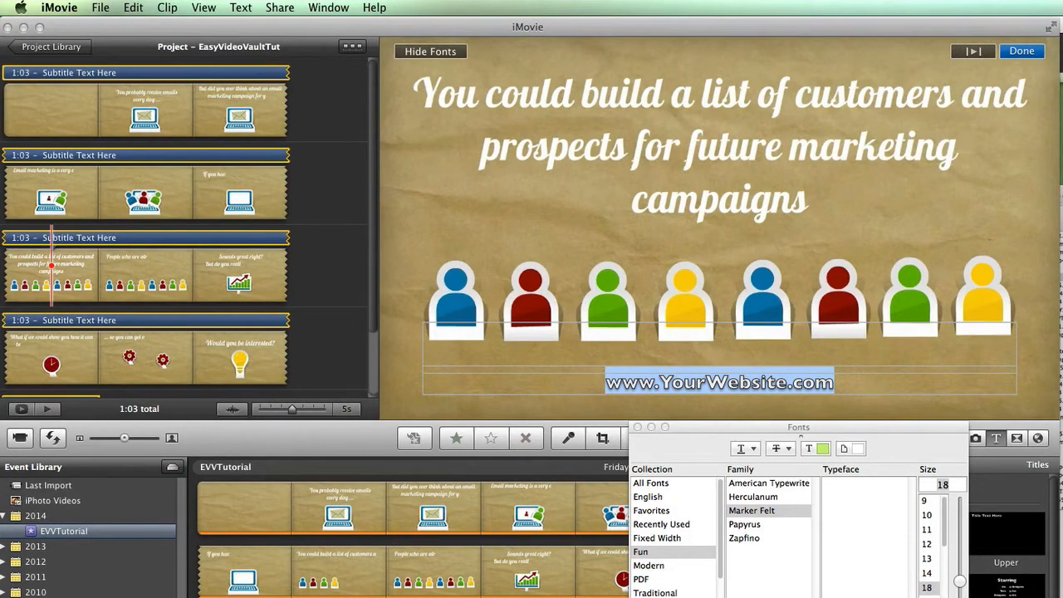
{"action": "key", "text": "super+o"}
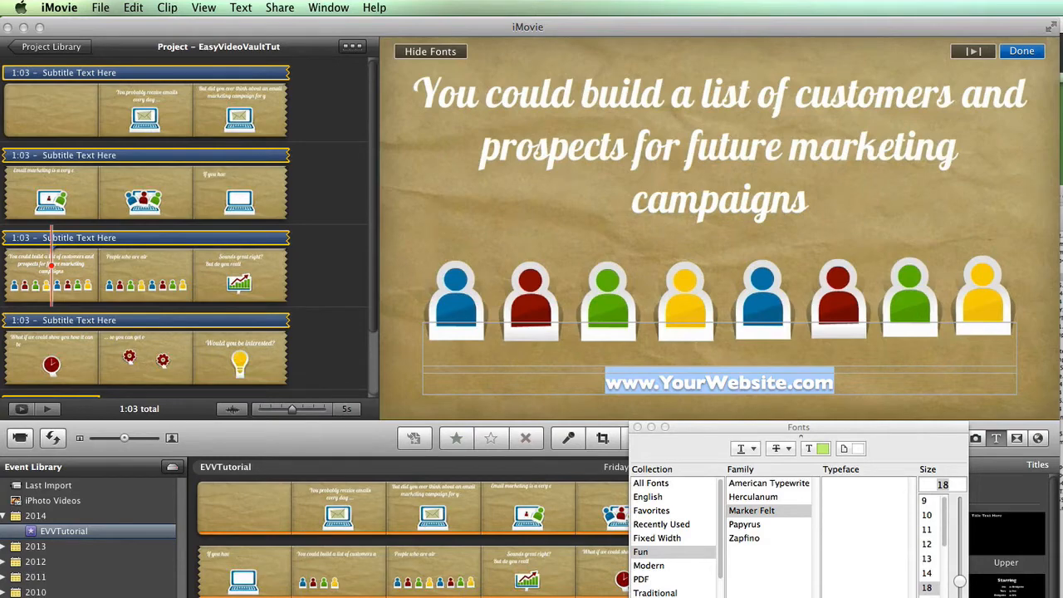
{"action": "key", "text": "super+b"}
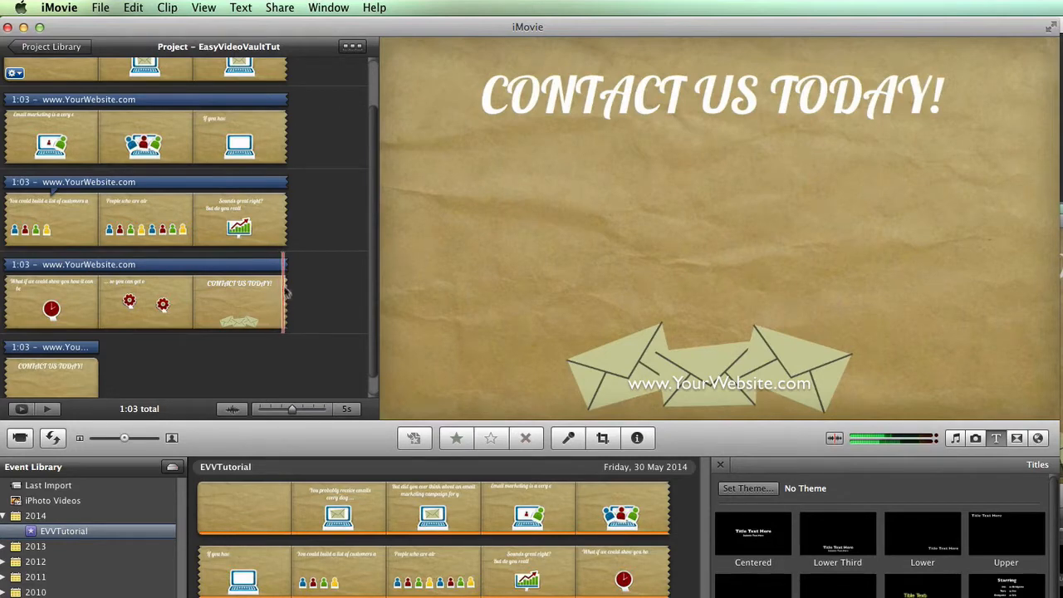
Trim the website title so it ends before the final CONTACT US TODAY! clip.
{"action": "left_click", "coordinate": [271, 266]}
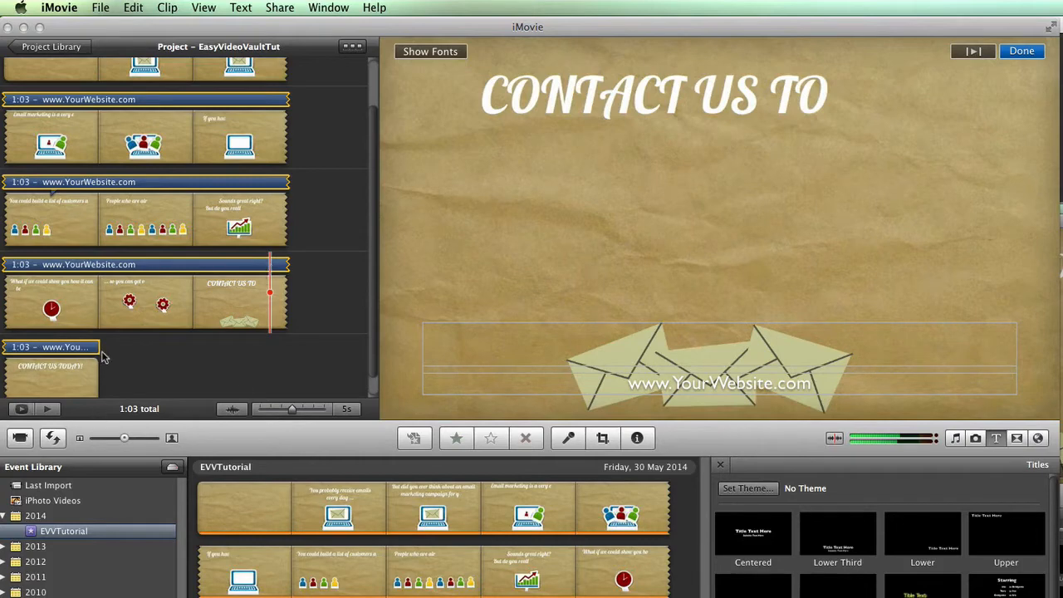
{"action": "left_click_drag", "start_coordinate": [102, 356], "coordinate": [263, 293]}
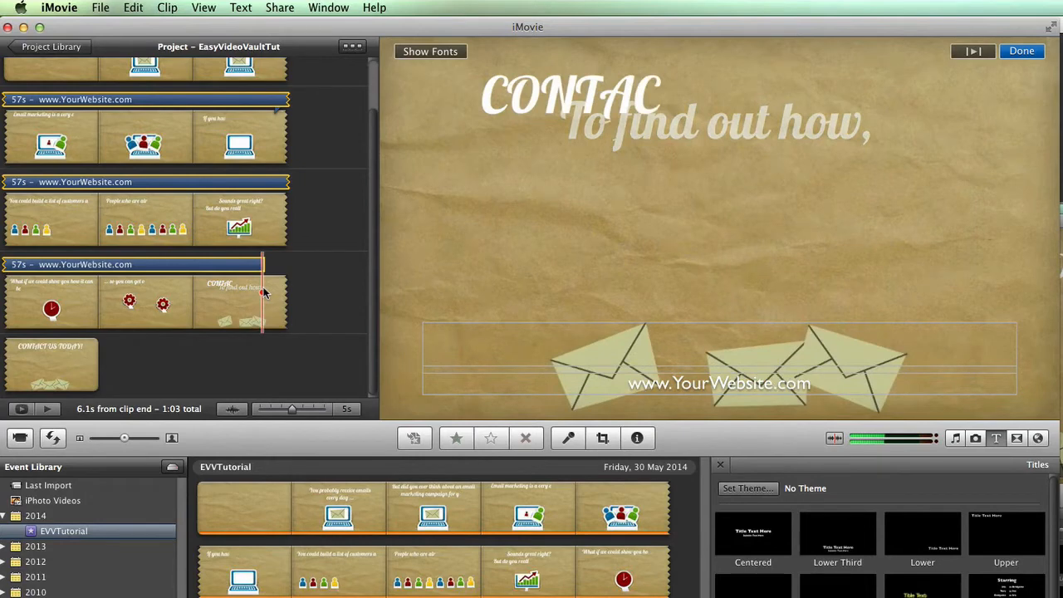
{"action": "left_click_drag", "start_coordinate": [264, 292], "coordinate": [255, 289]}
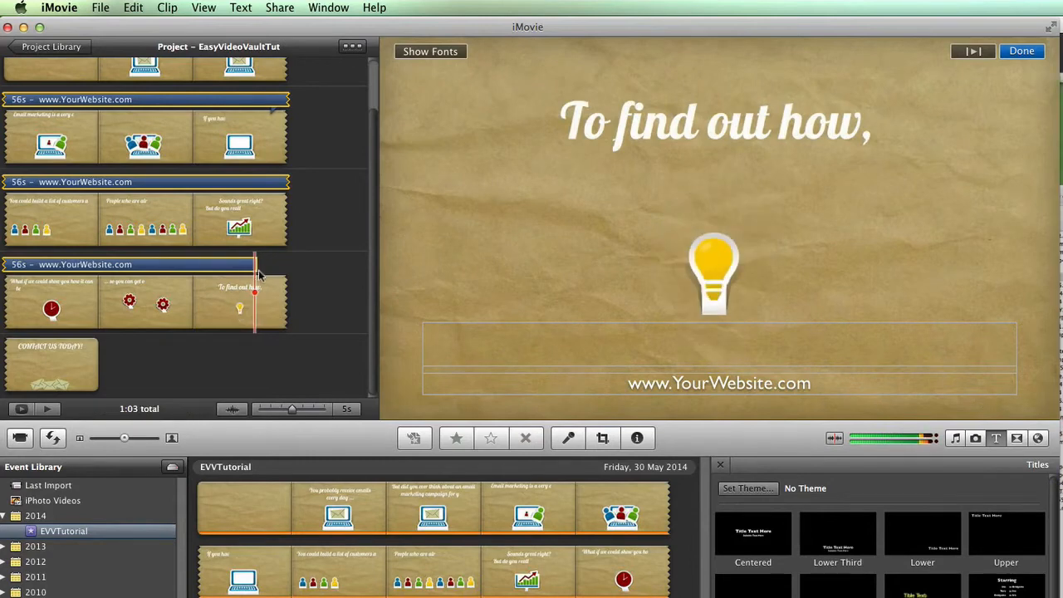
{"action": "key", "text": "super+a"}
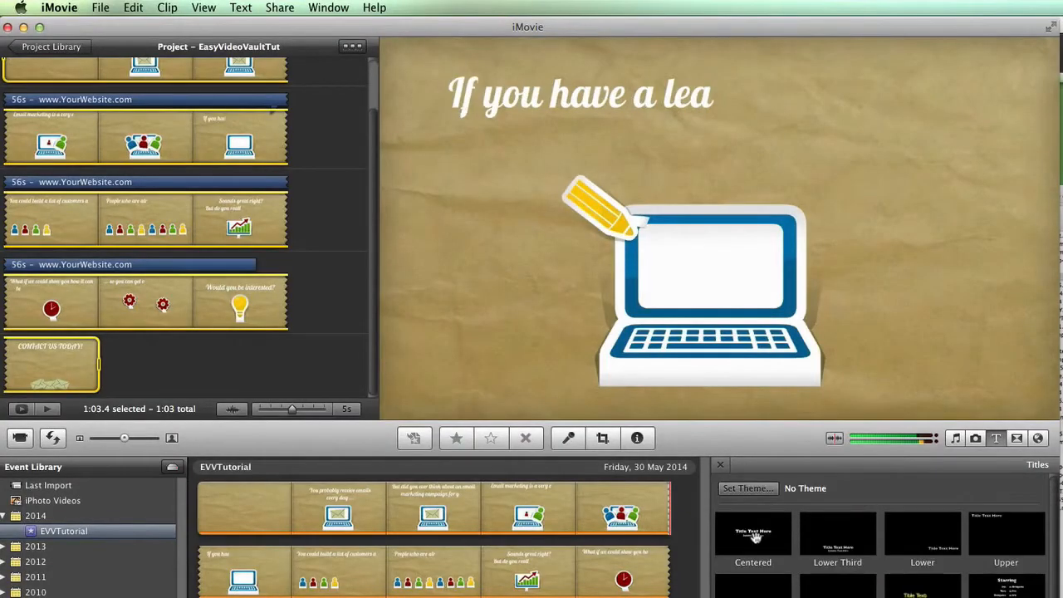
Place a Centered title over the final CONTACT US TODAY! clip.
{"action": "left_click", "coordinate": [756, 538]}
{"action": "left_click_drag", "start_coordinate": [756, 537], "coordinate": [46, 372]}
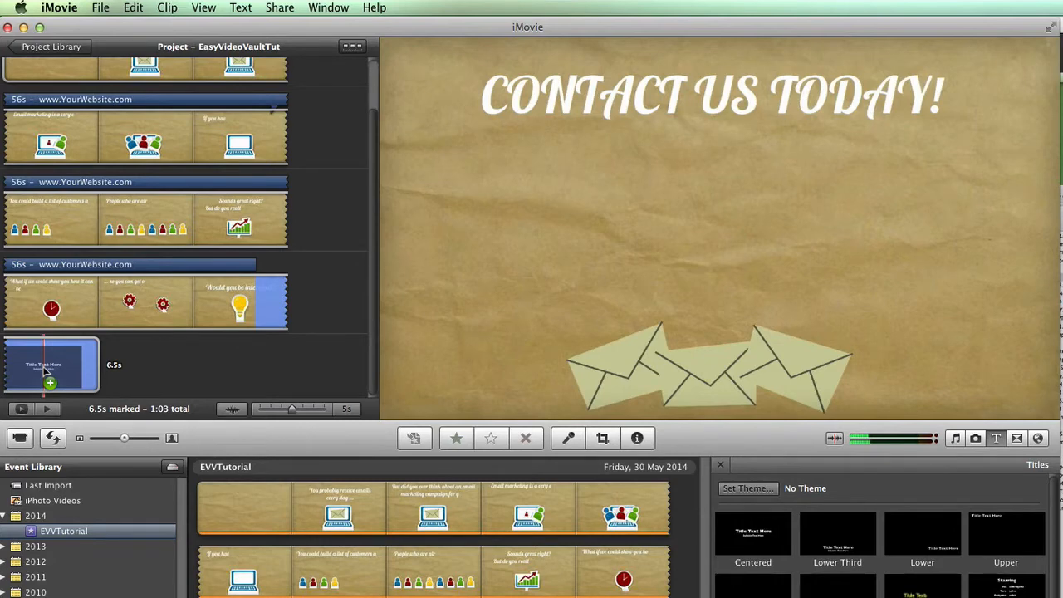
{"action": "left_click_drag", "start_coordinate": [45, 370], "coordinate": [46, 372]}
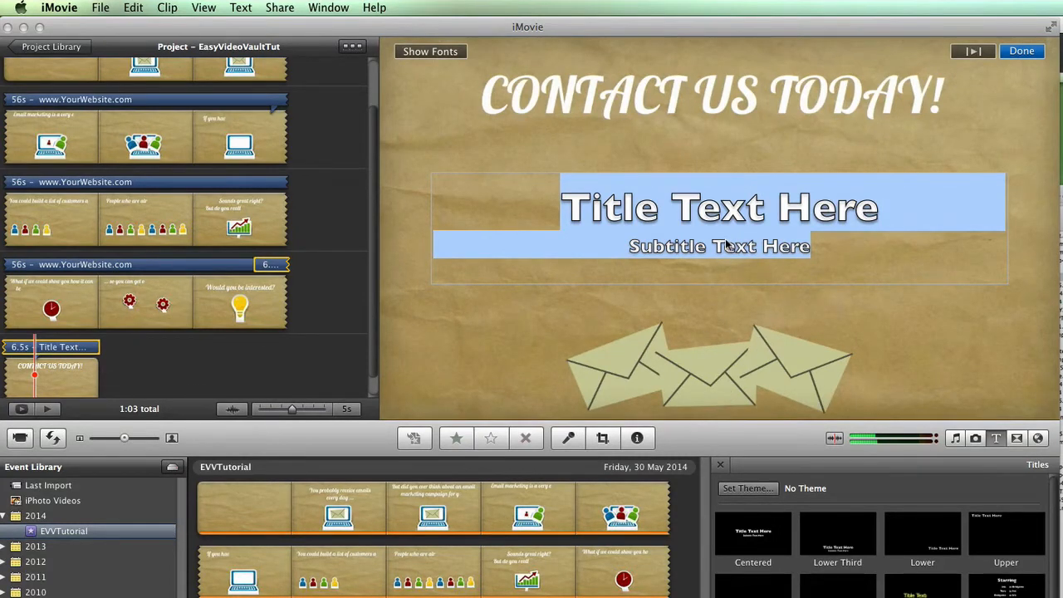
Replace the Centered title's Title Text Here placeholder with the contact's full name.
{"action": "left_click", "coordinate": [672, 215]}
{"action": "left_click", "coordinate": [570, 205]}
{"action": "left_click_drag", "start_coordinate": [570, 205], "coordinate": [842, 216]}
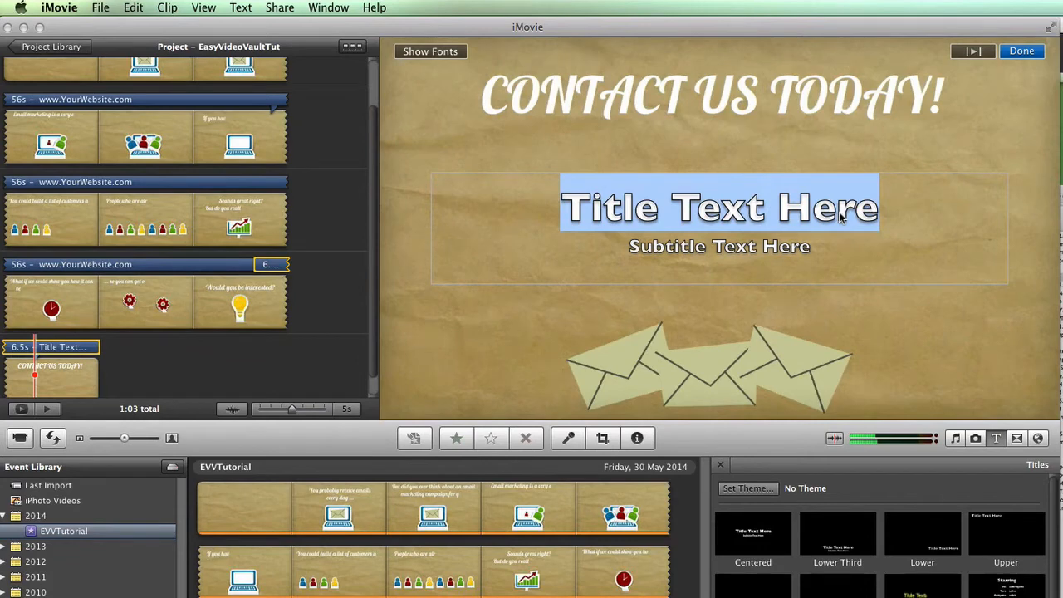
{"action": "type", "text": "JoeBlog"}
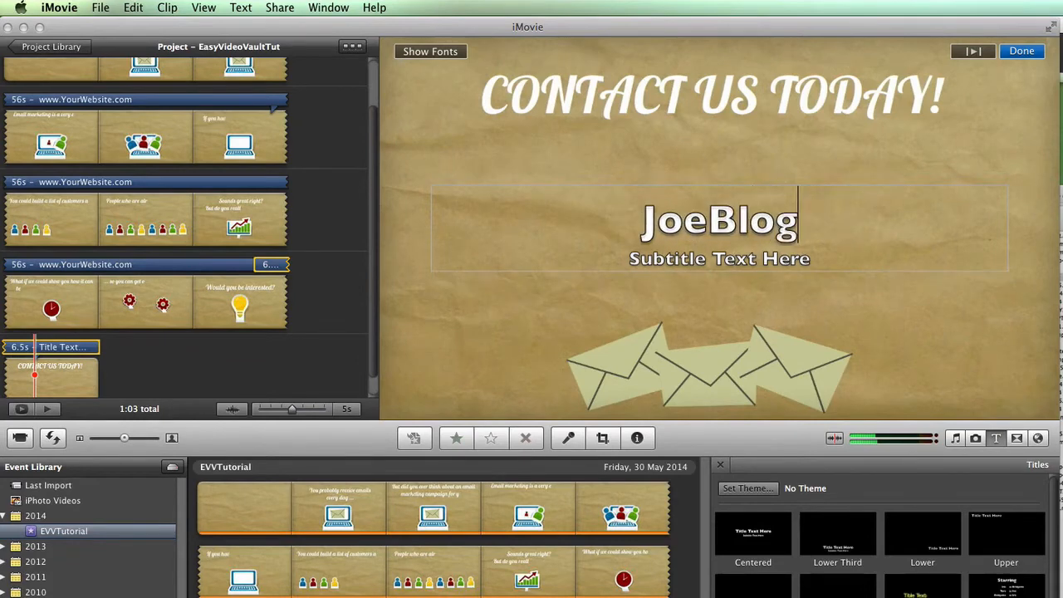
{"action": "key", "text": "BackSpace"}
{"action": "key", "text": "BackSpace"}
{"action": "key", "text": "BackSpace"}
{"action": "key", "text": "BackSpace"}
{"action": "type", "text": "Blog"}
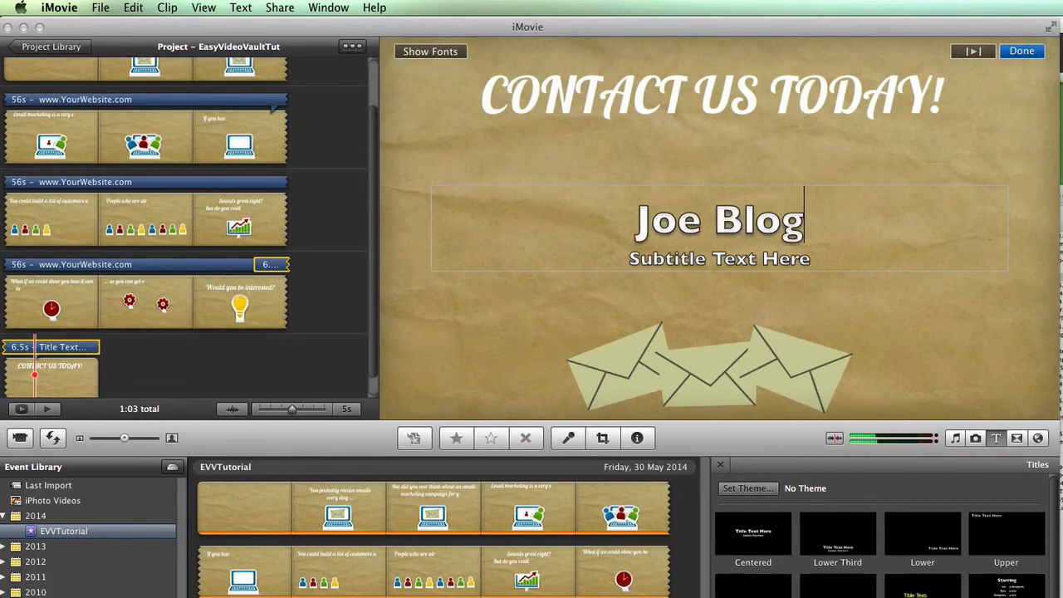
{"action": "type", "text": "s"}
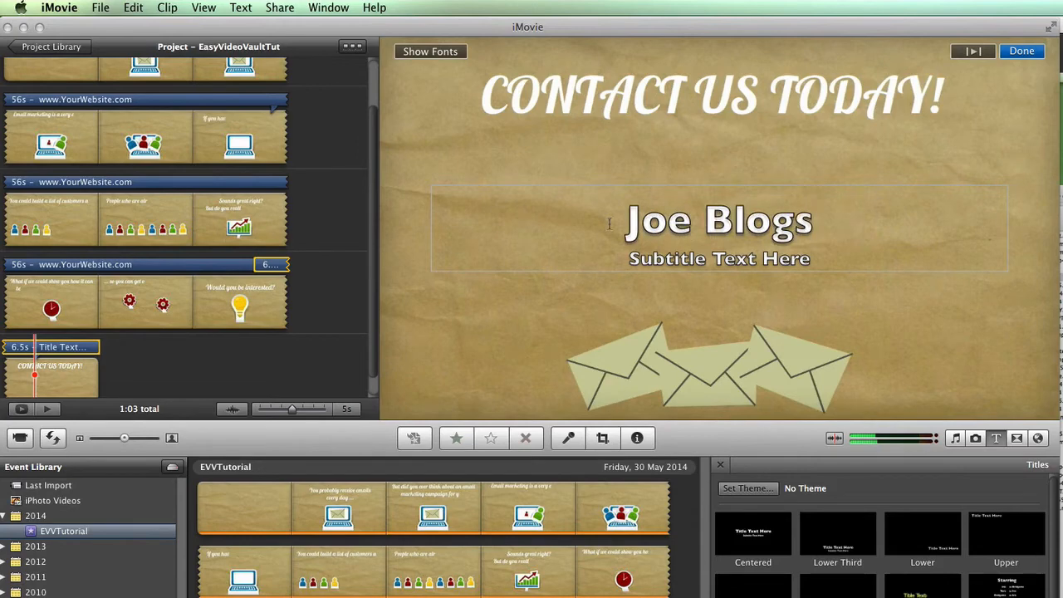
{"action": "left_click_drag", "start_coordinate": [609, 223], "coordinate": [848, 225]}
Make the contact's name line regular weight at size 48.
{"action": "left_click", "coordinate": [434, 55]}
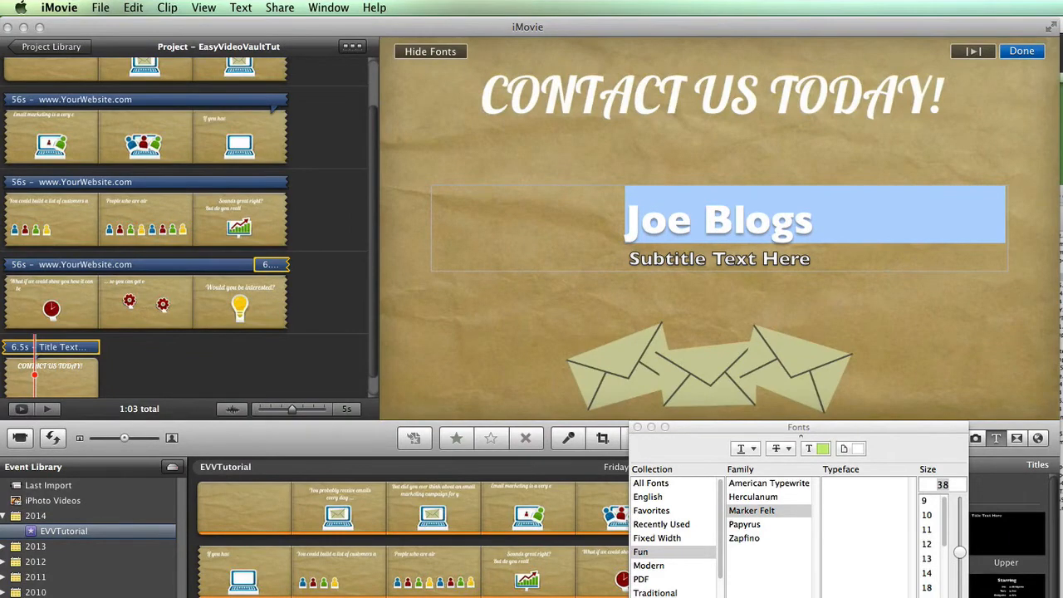
{"action": "key", "text": "super+b"}
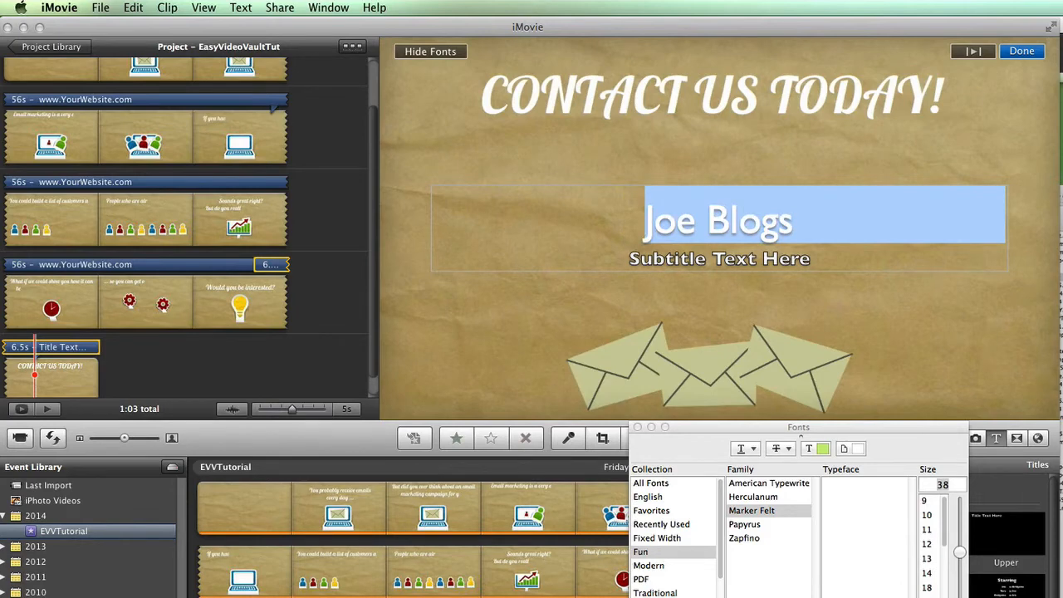
{"action": "left_click_drag", "start_coordinate": [945, 525], "coordinate": [946, 548]}
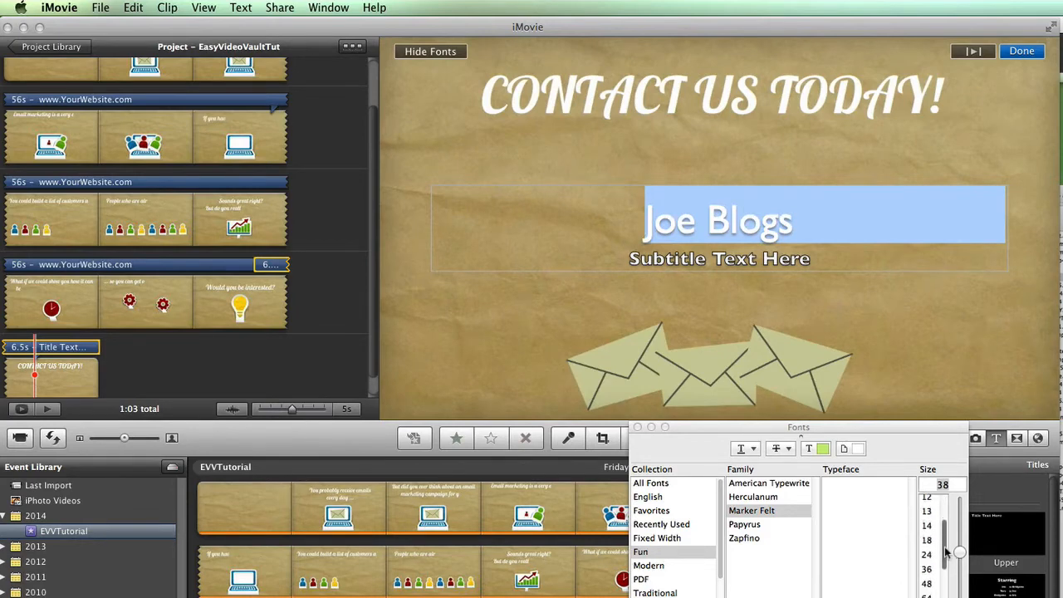
{"action": "left_click", "coordinate": [928, 541]}
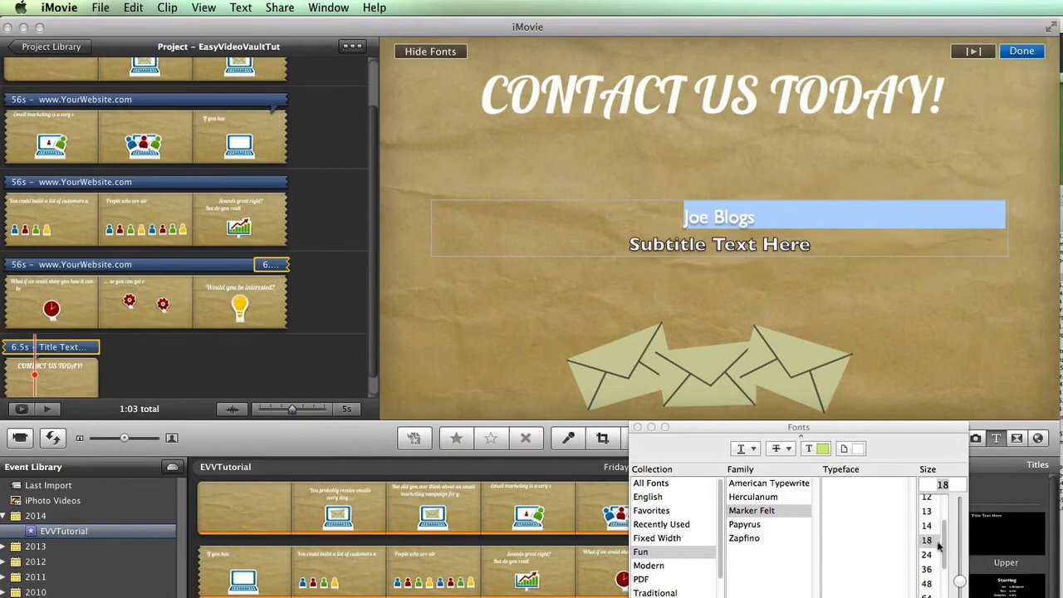
{"action": "scroll", "coordinate": [928, 553], "scroll_direction": "down", "scroll_amount": 3}
{"action": "left_click", "coordinate": [928, 561]}
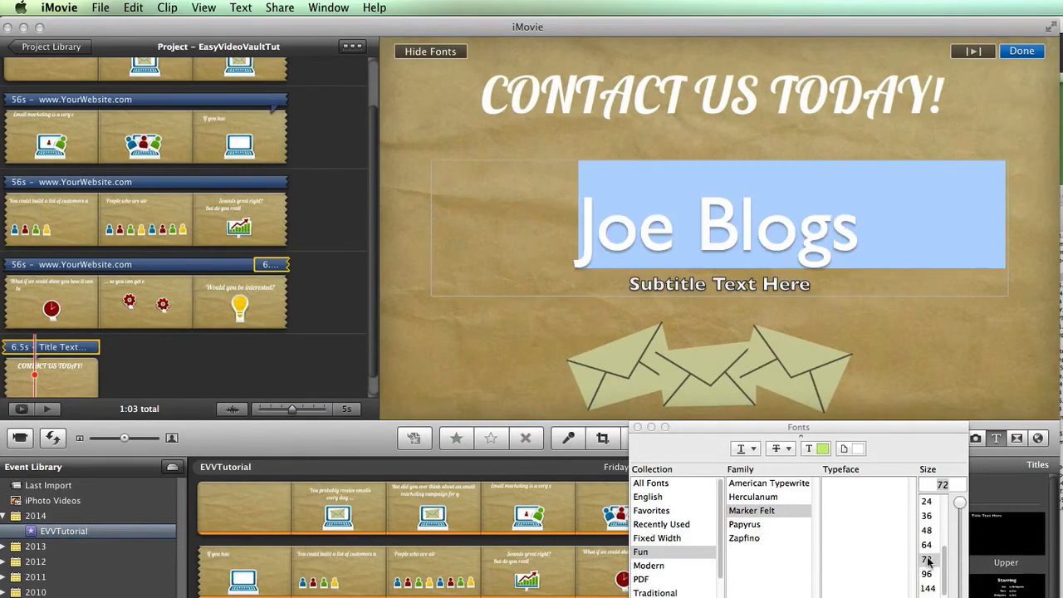
{"action": "left_click", "coordinate": [928, 546]}
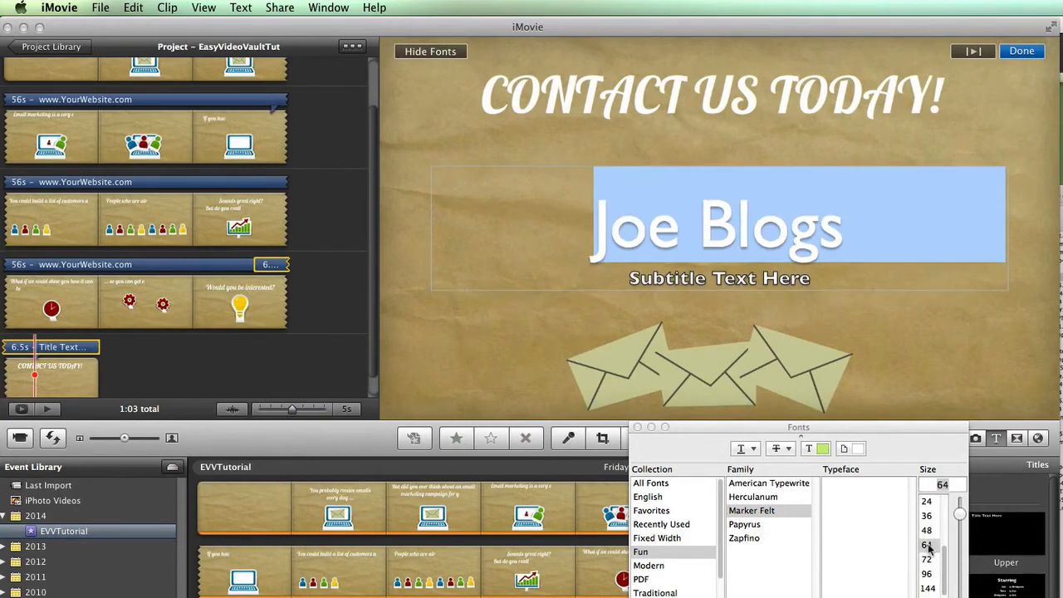
{"action": "left_click", "coordinate": [927, 531]}
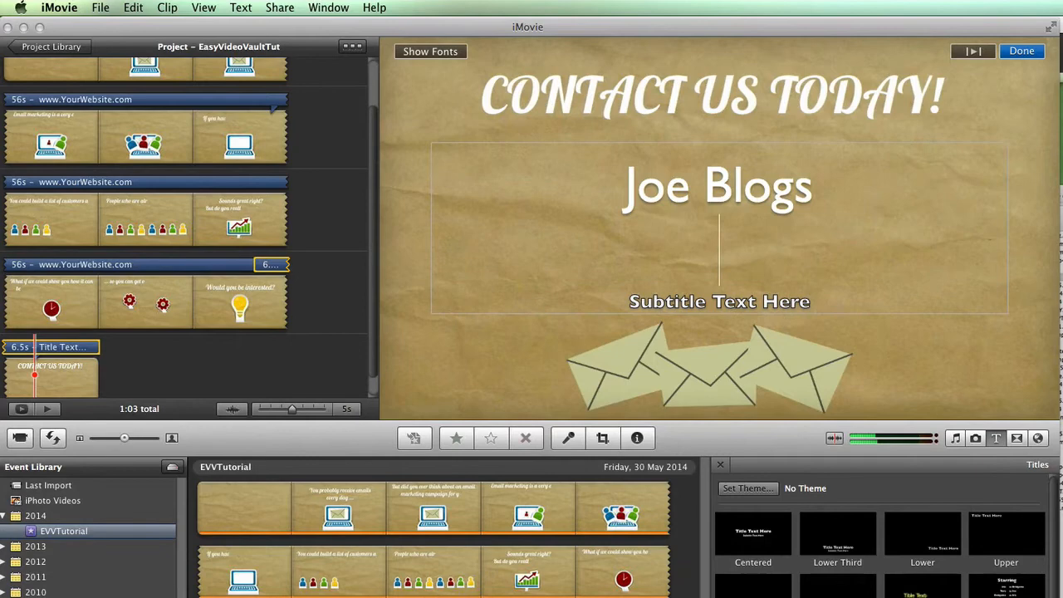
Add a Tel: line with the contact's phone number at size 36.
{"action": "type", "text": "T"}
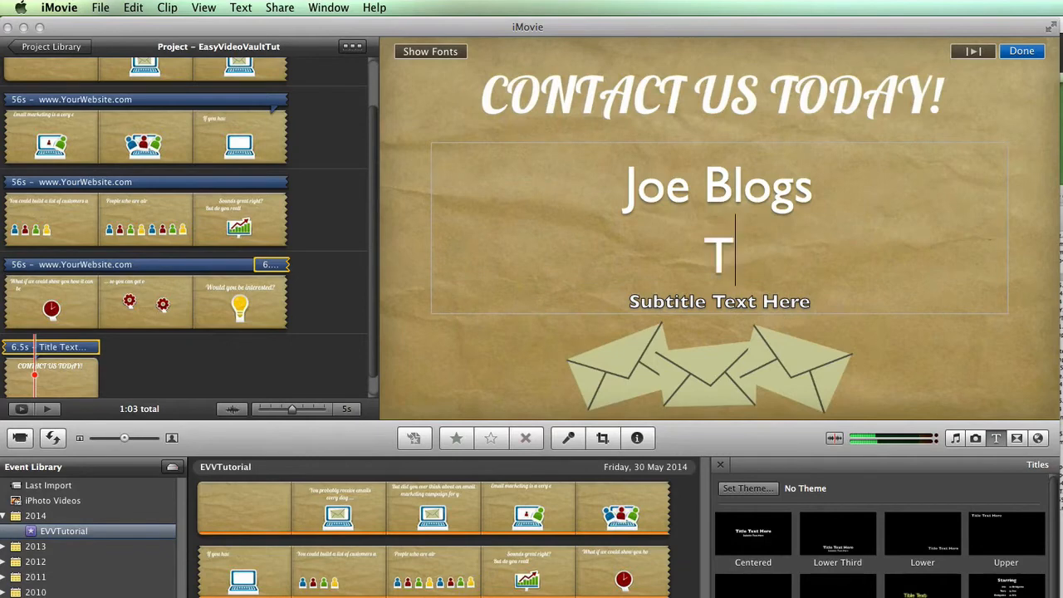
{"action": "type", "text": "el:"}
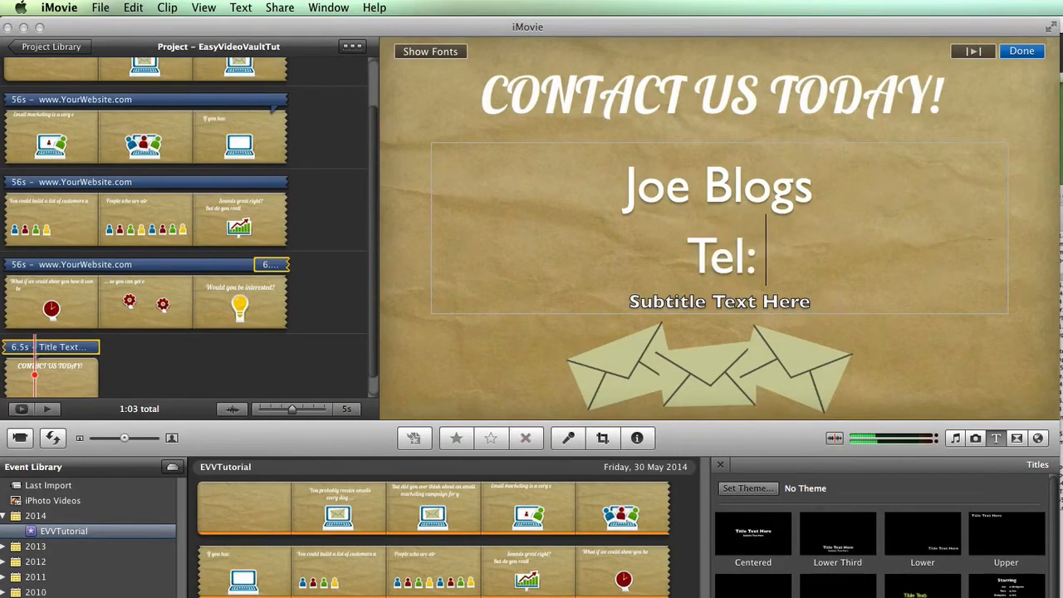
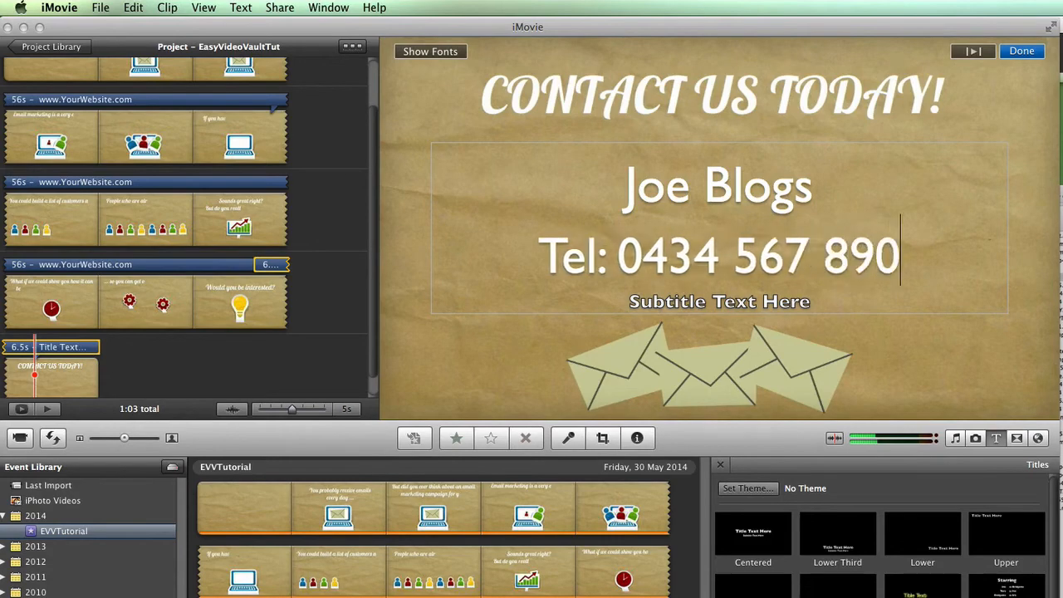
{"action": "left_click_drag", "start_coordinate": [540, 248], "coordinate": [902, 266]}
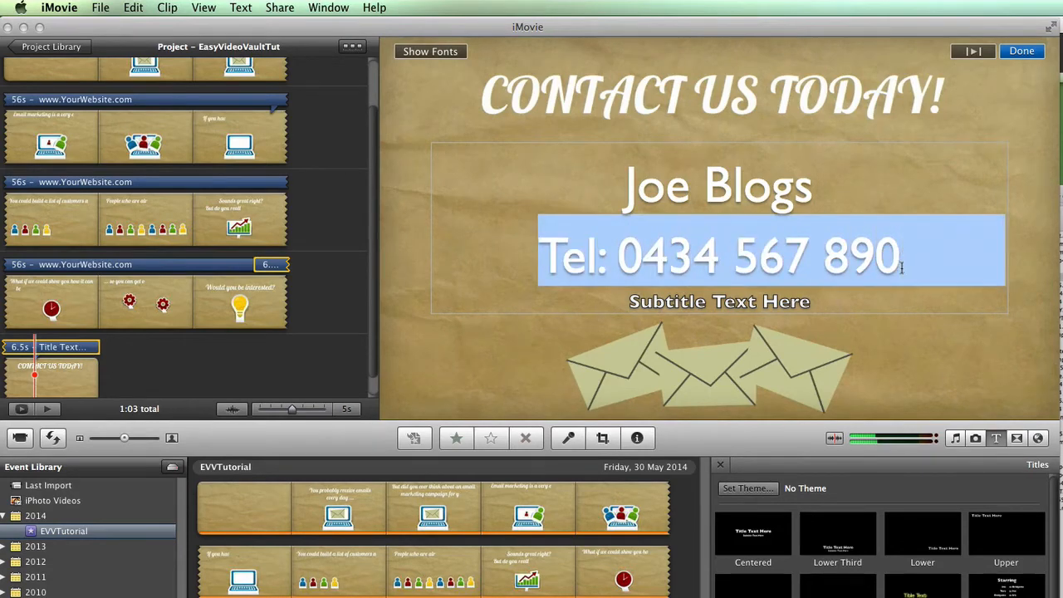
{"action": "left_click", "coordinate": [440, 52]}
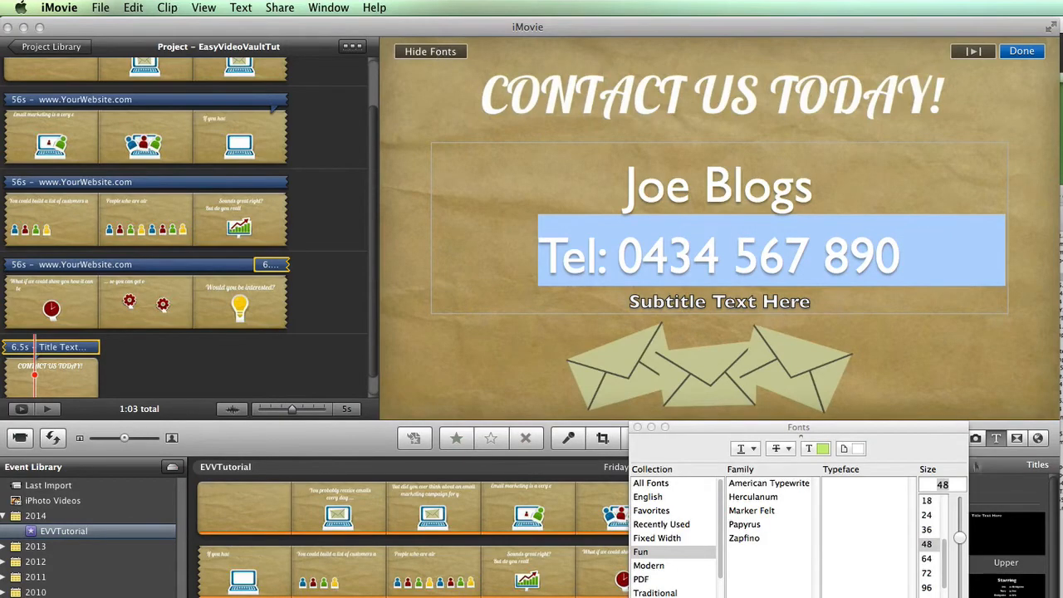
{"action": "left_click", "coordinate": [928, 530]}
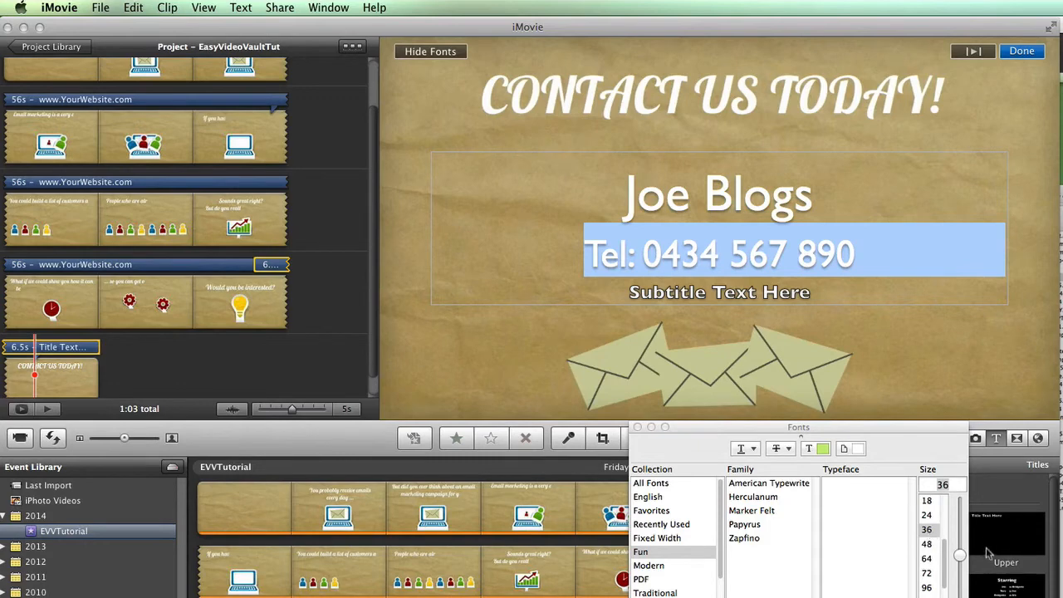
{"action": "left_click", "coordinate": [807, 293]}
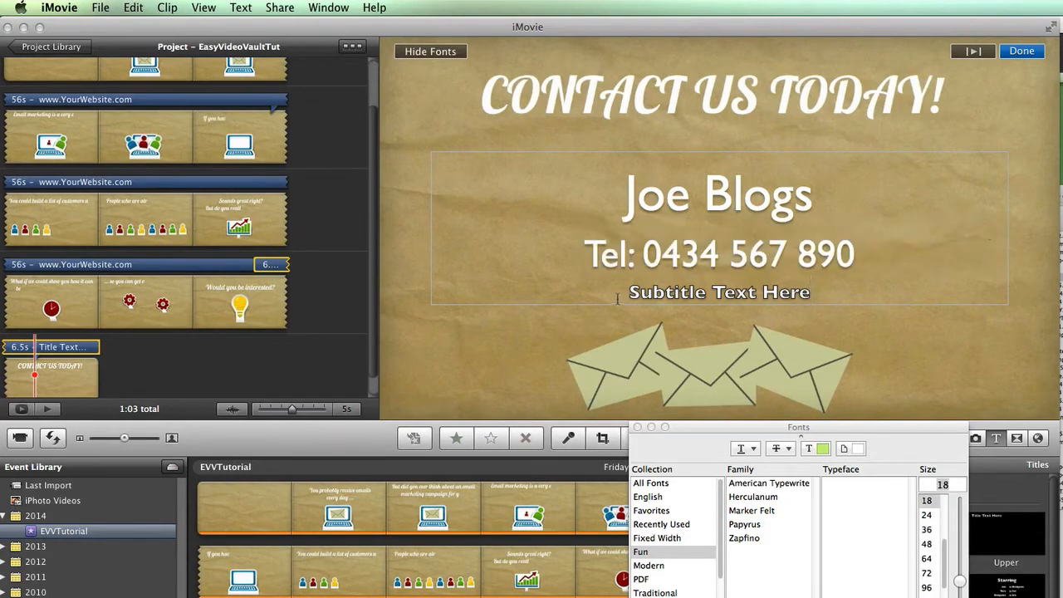
{"action": "left_click_drag", "start_coordinate": [630, 293], "coordinate": [811, 292]}
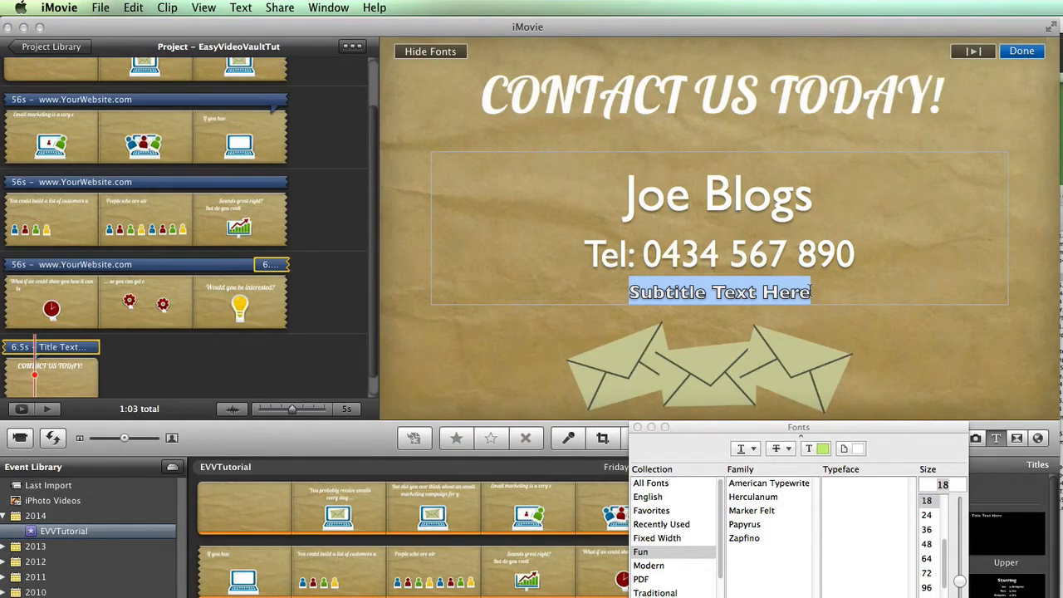
Replace the subtitle placeholder with an Email: line for the contact, in regular 24-point type.
{"action": "type", "text": "Email:"}
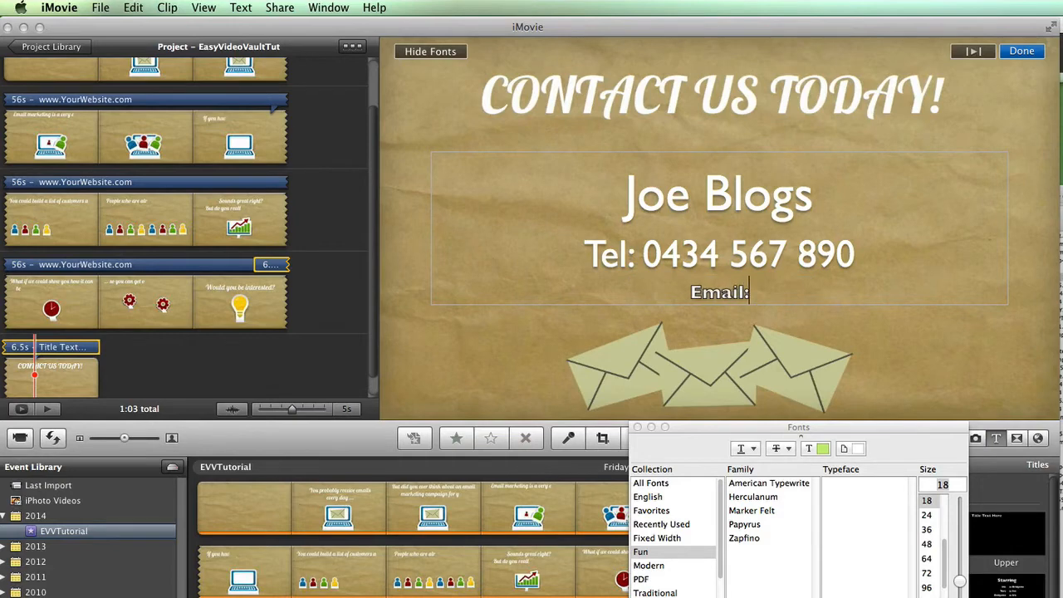
{"action": "type", "text": " jobl"}
{"action": "key", "text": "BackSpace"}
{"action": "key", "text": "BackSpace"}
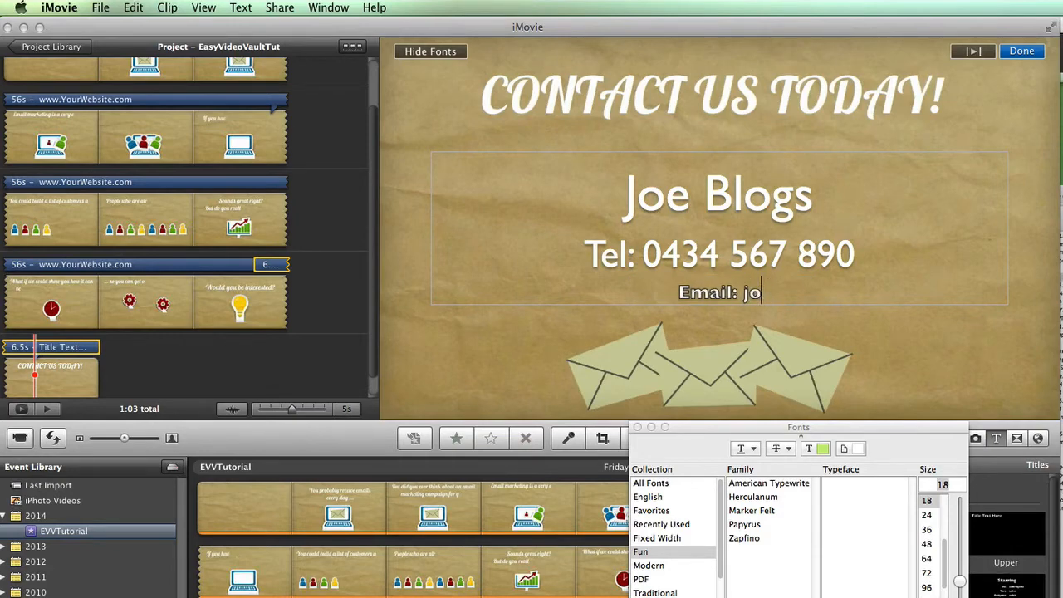
{"action": "type", "text": "eblogs@"}
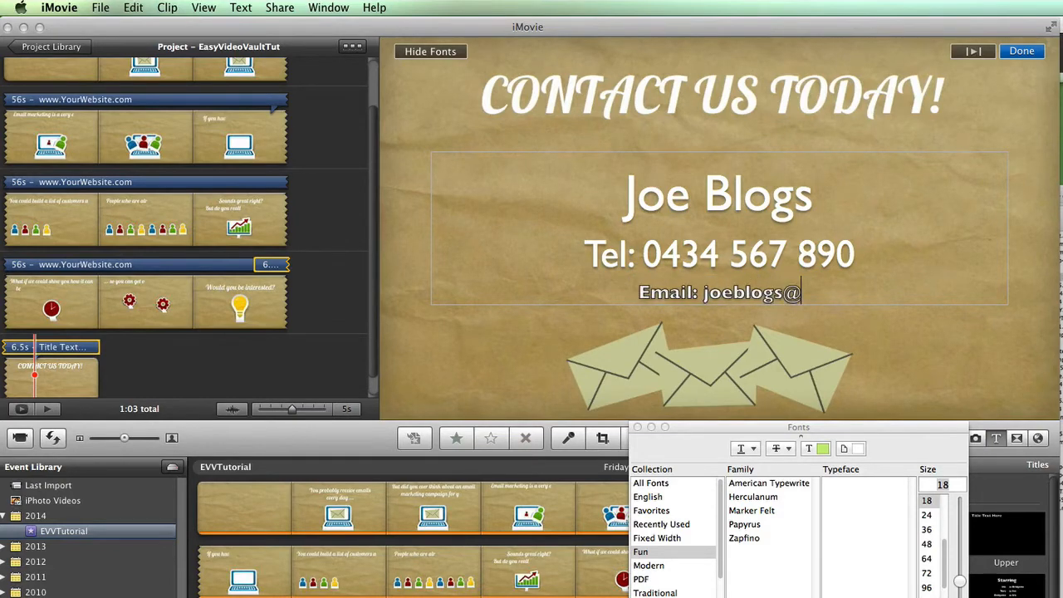
{"action": "type", "text": "yourwebsite.com"}
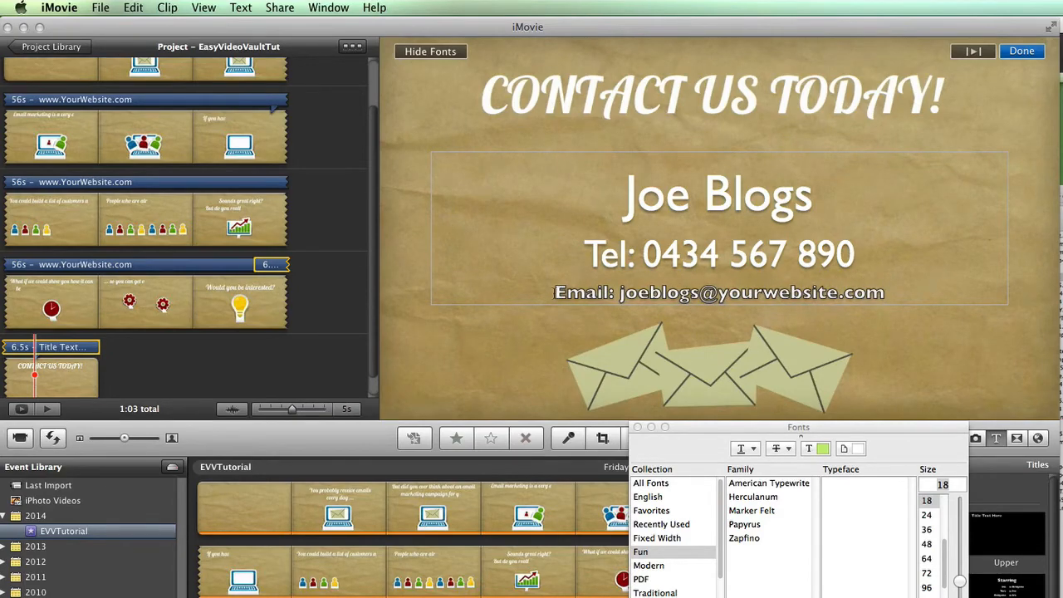
{"action": "left_click_drag", "start_coordinate": [555, 292], "coordinate": [901, 302]}
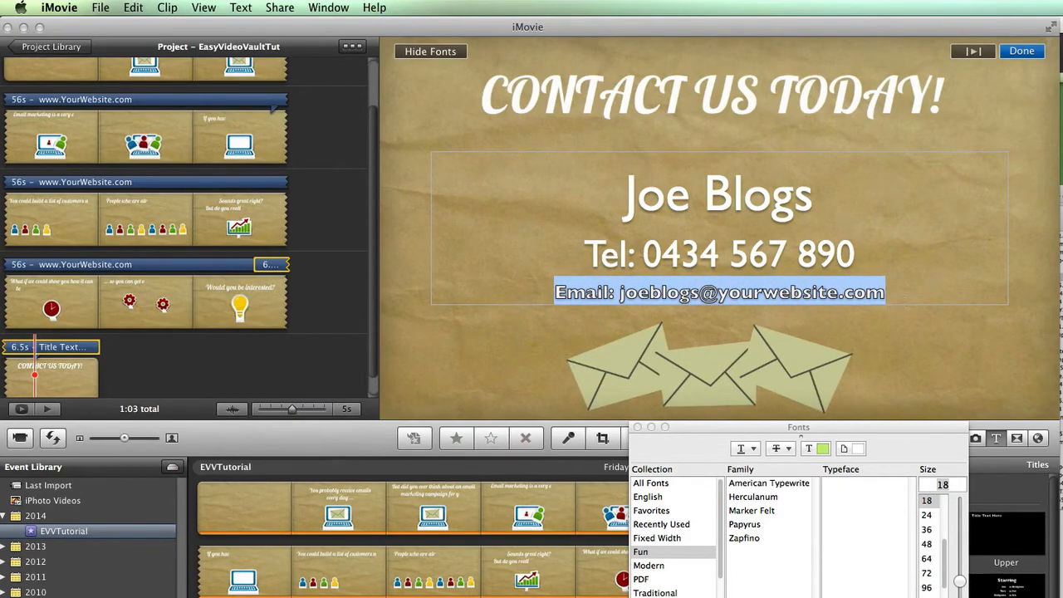
{"action": "key", "text": "super+b"}
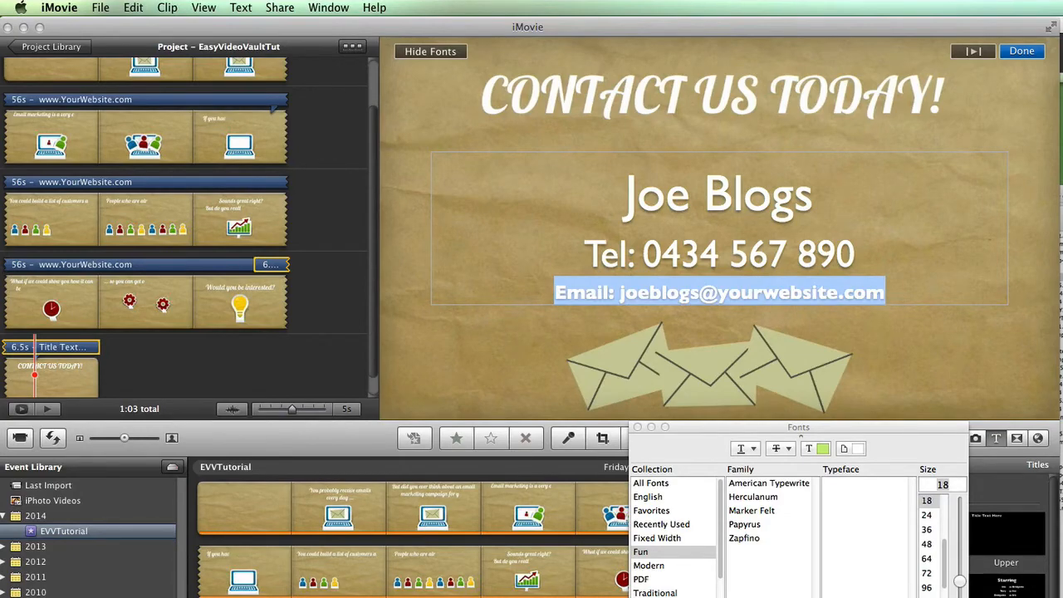
{"action": "key", "text": "super+b"}
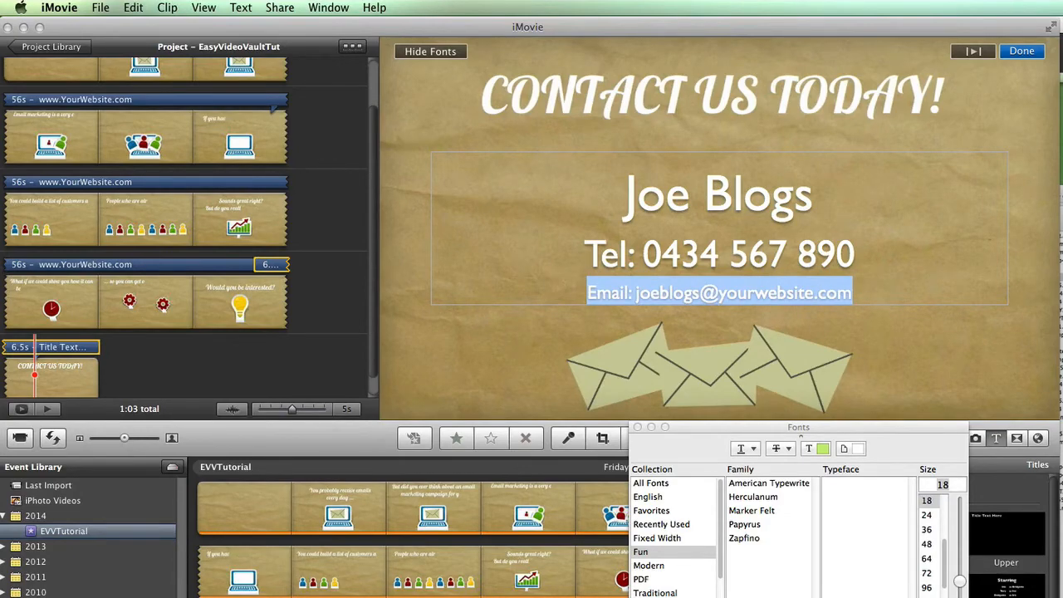
{"action": "left_click", "coordinate": [928, 516]}
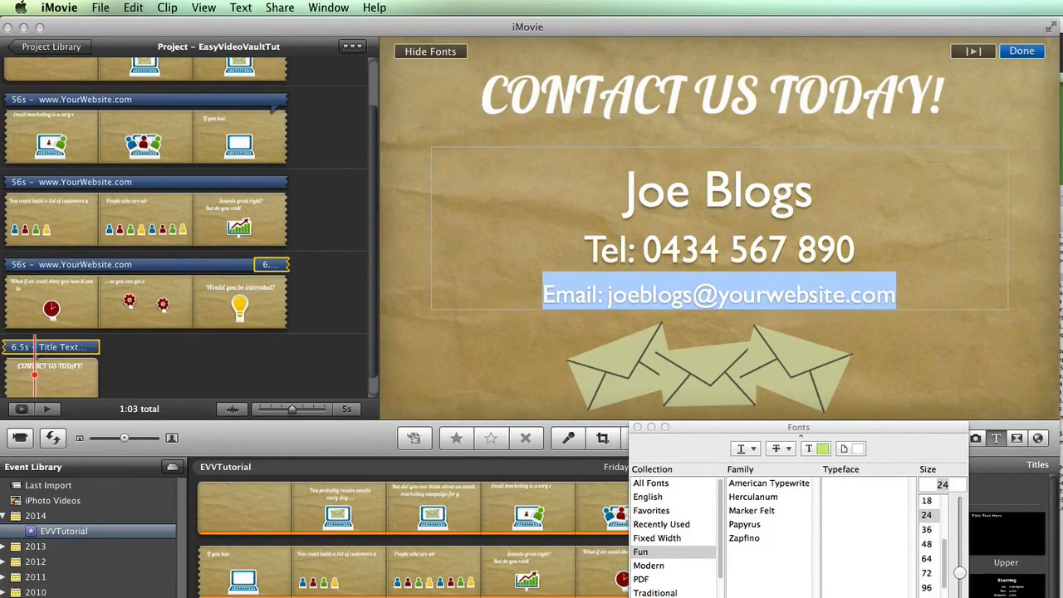
{"action": "key", "text": "super+t"}
{"action": "left_click", "coordinate": [937, 263]}
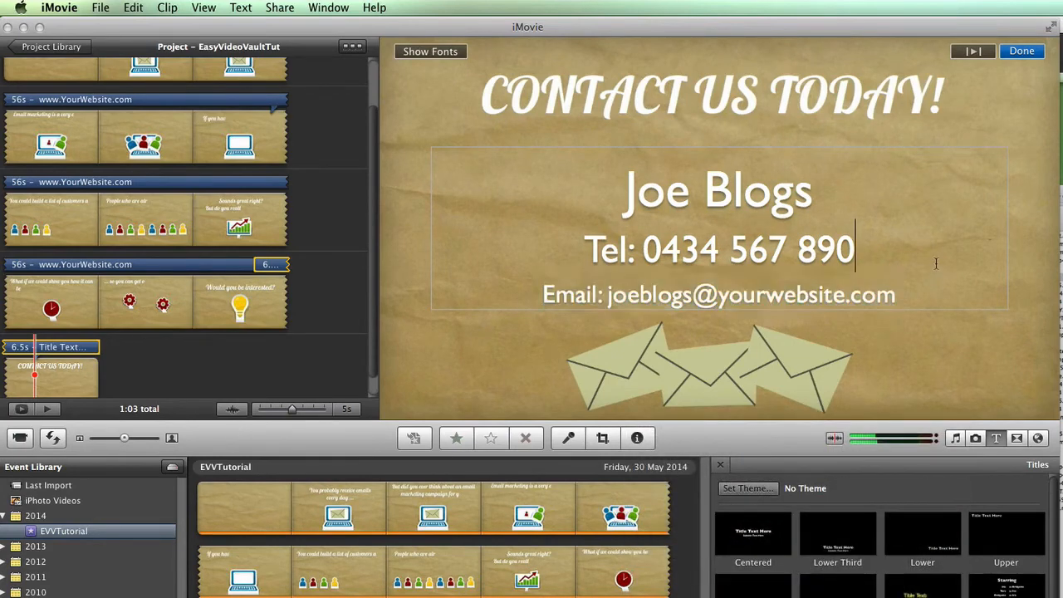
Verify the name, phone and email lines are sized 48, 36 and 24.
{"action": "left_click_drag", "start_coordinate": [625, 186], "coordinate": [835, 194]}
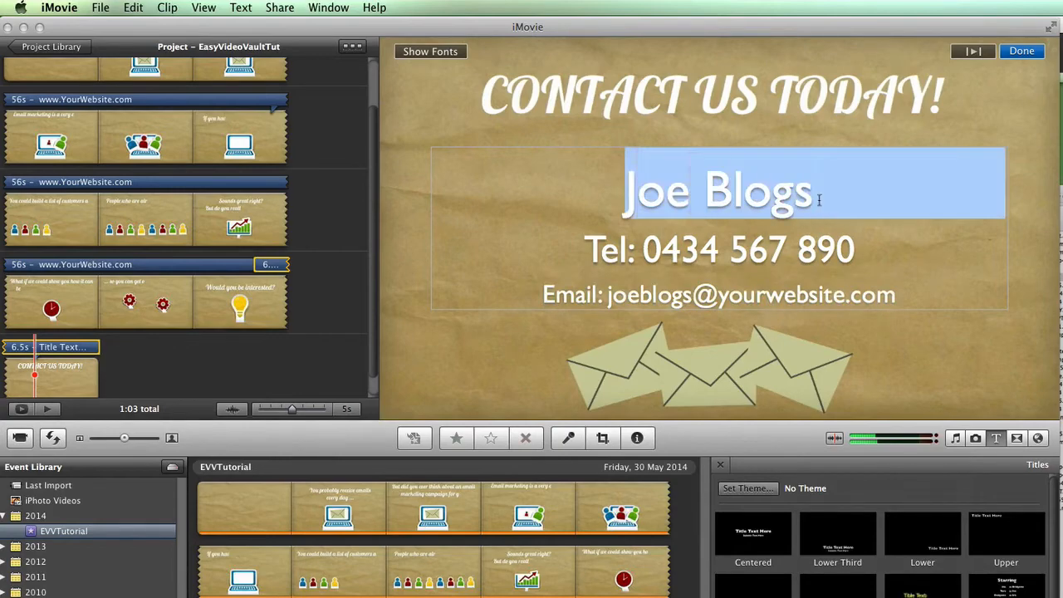
{"action": "left_click", "coordinate": [448, 53]}
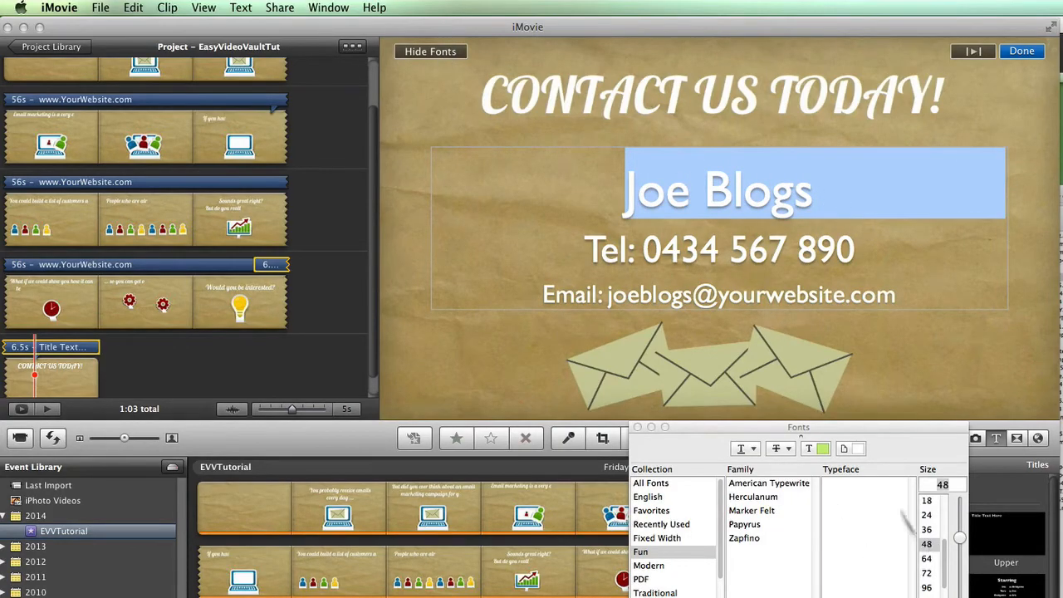
{"action": "left_click", "coordinate": [725, 253]}
{"action": "left_click_drag", "start_coordinate": [585, 249], "coordinate": [852, 259]}
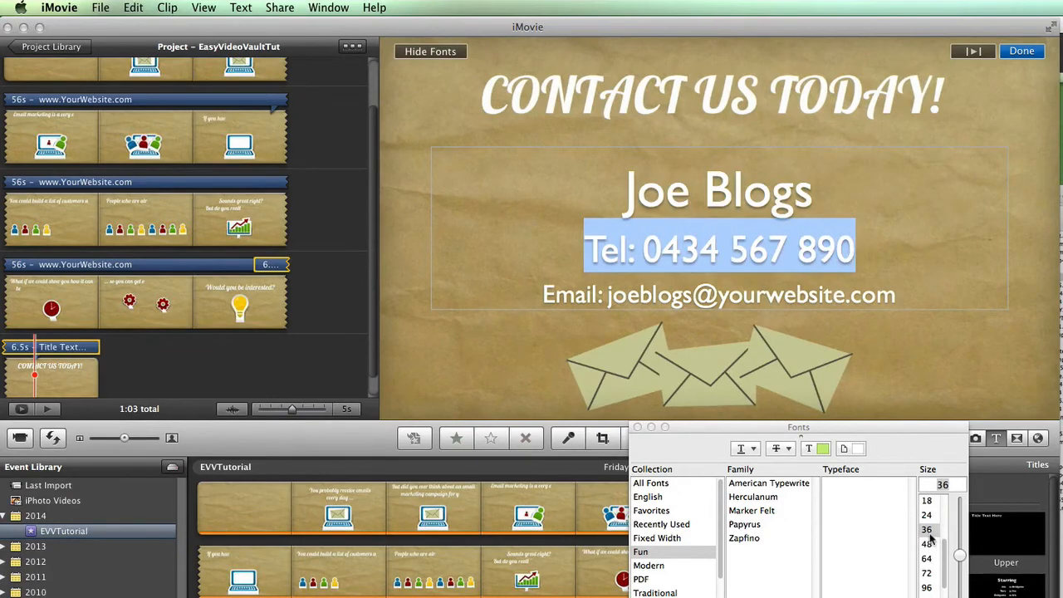
{"action": "left_click", "coordinate": [627, 287]}
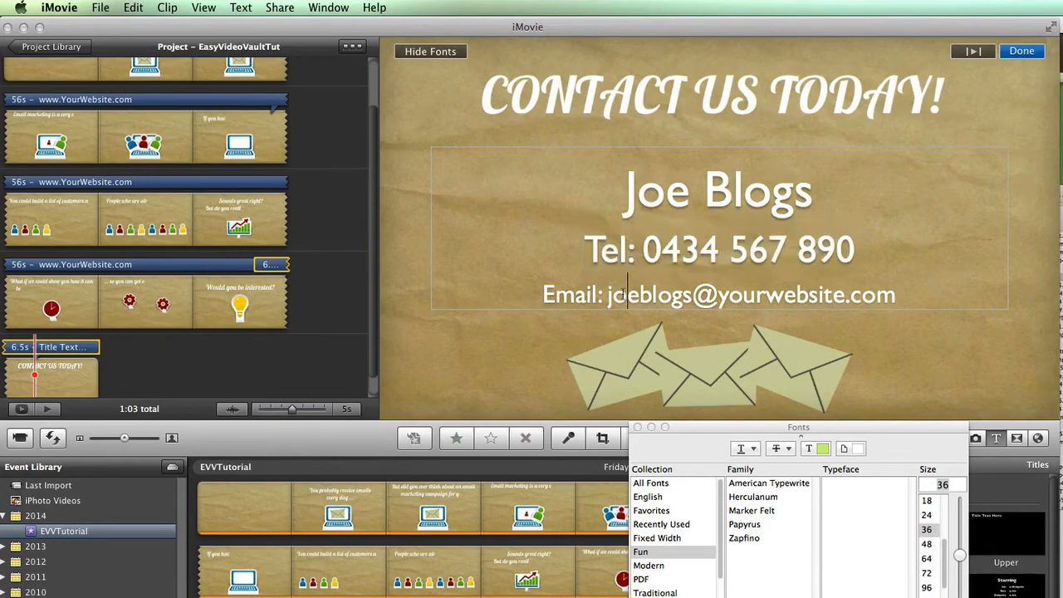
{"action": "left_click_drag", "start_coordinate": [543, 295], "coordinate": [911, 333]}
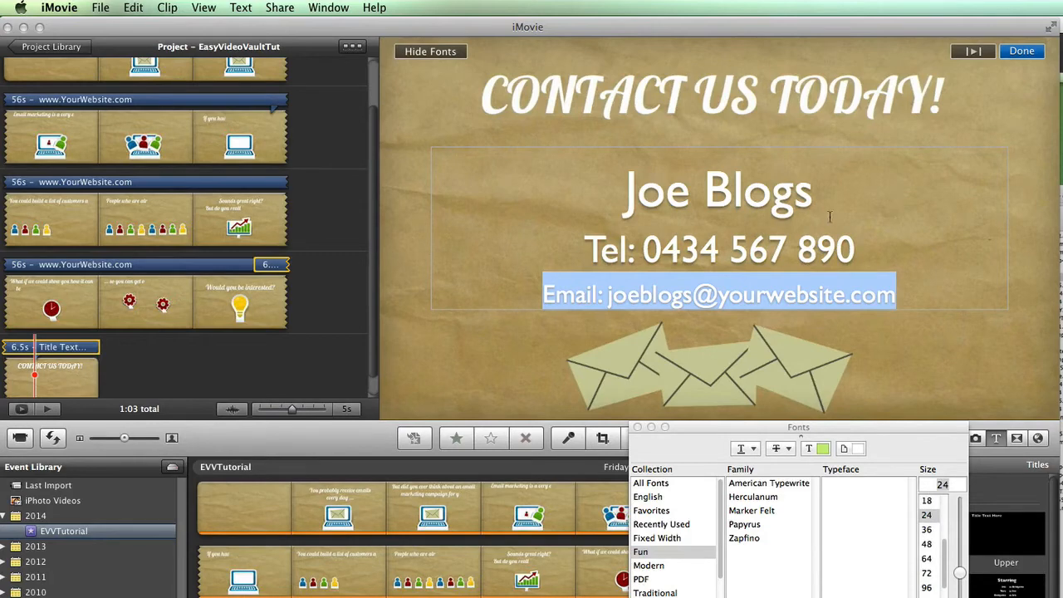
{"action": "left_click", "coordinate": [882, 216]}
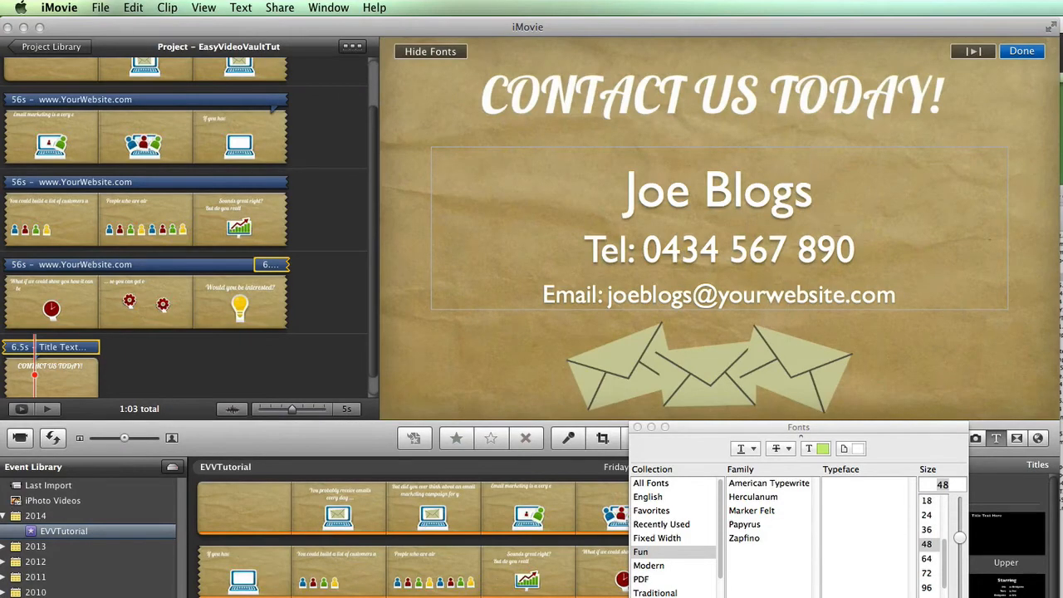
{"action": "left_click", "coordinate": [912, 295]}
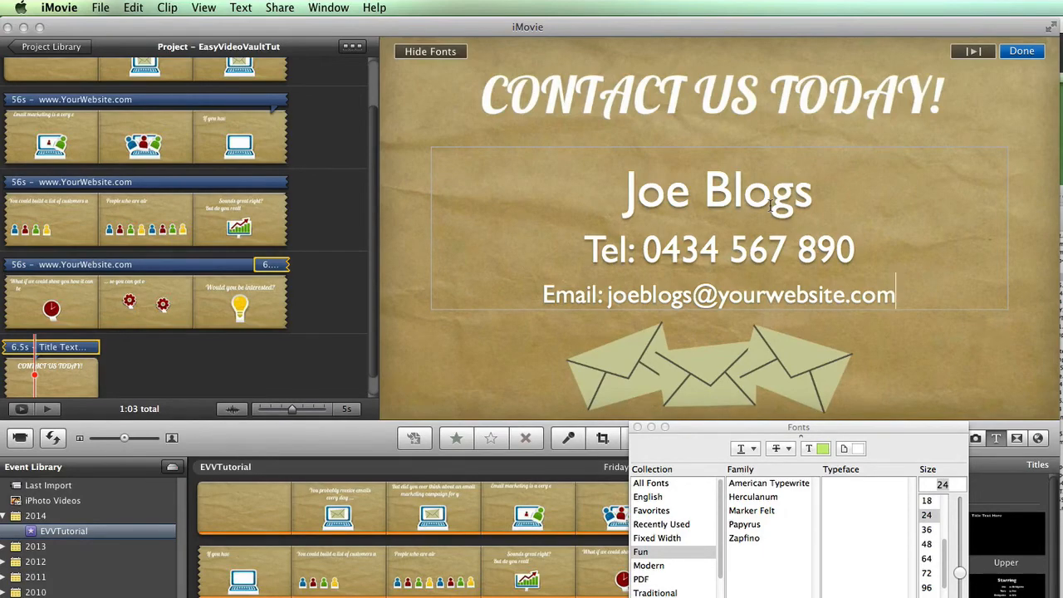
{"action": "key", "text": "Return"}
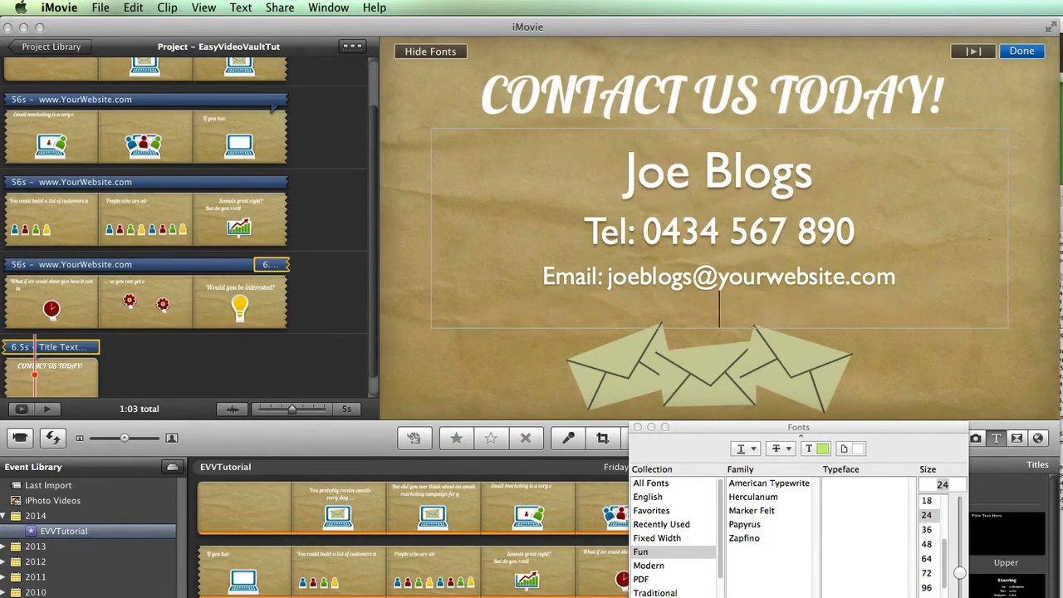
{"action": "key", "text": "Return"}
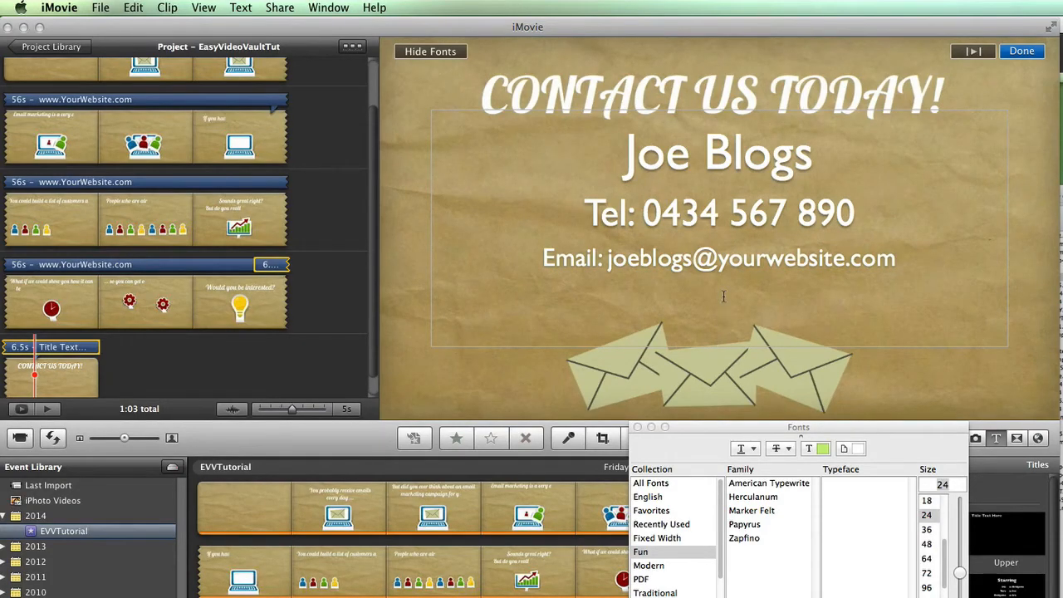
{"action": "type", "text": "www."}
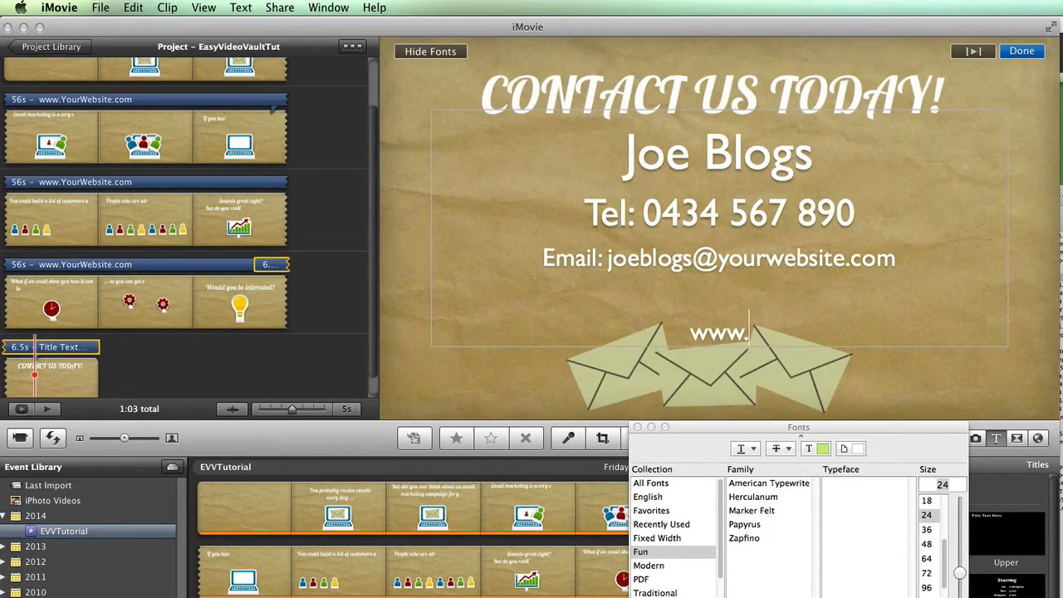
{"action": "type", "text": "YourWebsite.com"}
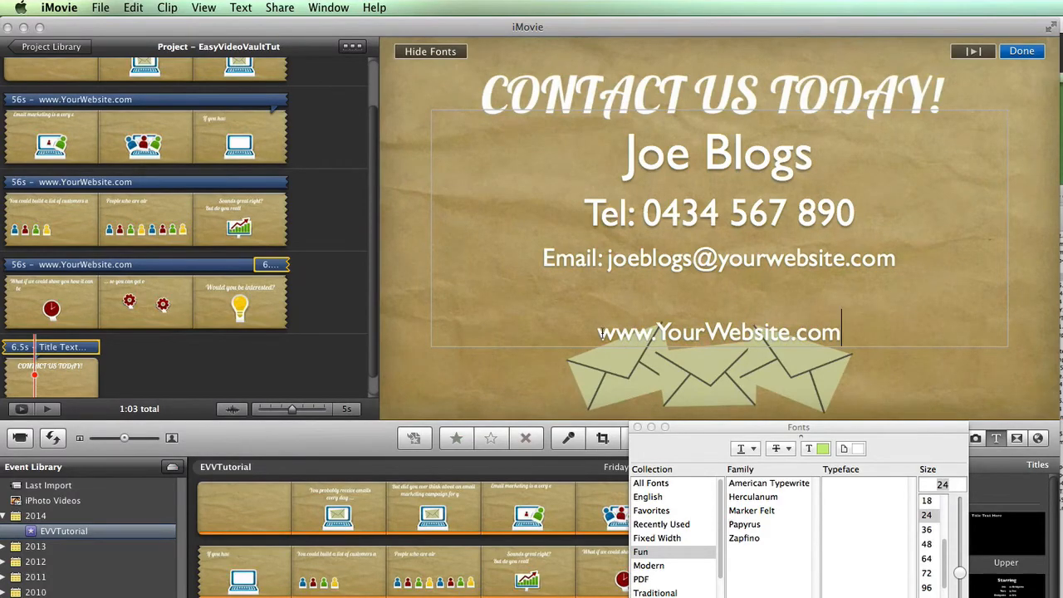
{"action": "left_click_drag", "start_coordinate": [600, 333], "coordinate": [839, 343]}
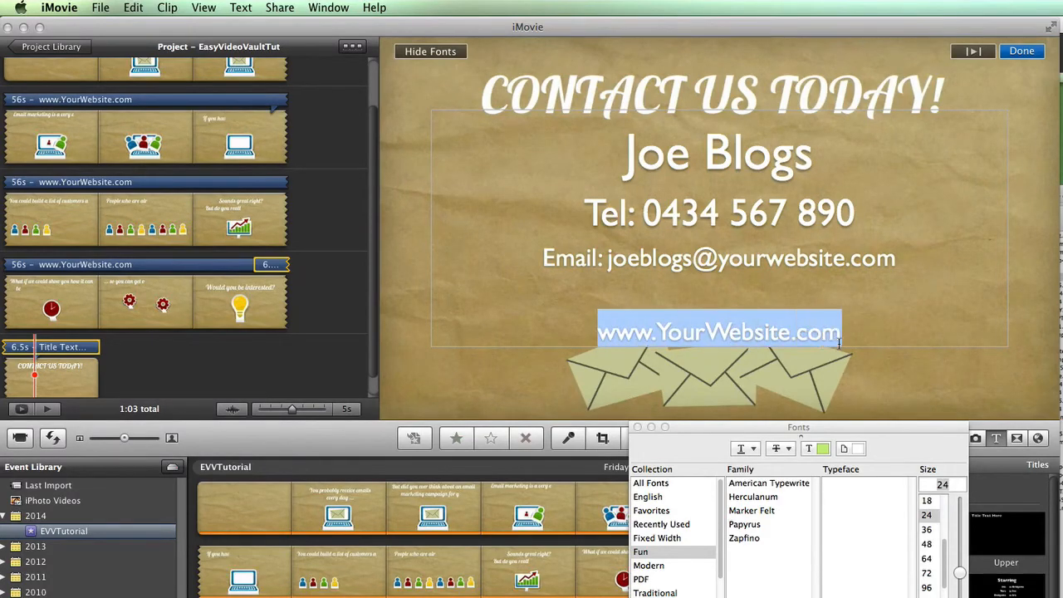
Darken the website line's text colour to grey using the Colors brightness slider.
{"action": "left_click", "coordinate": [822, 449]}
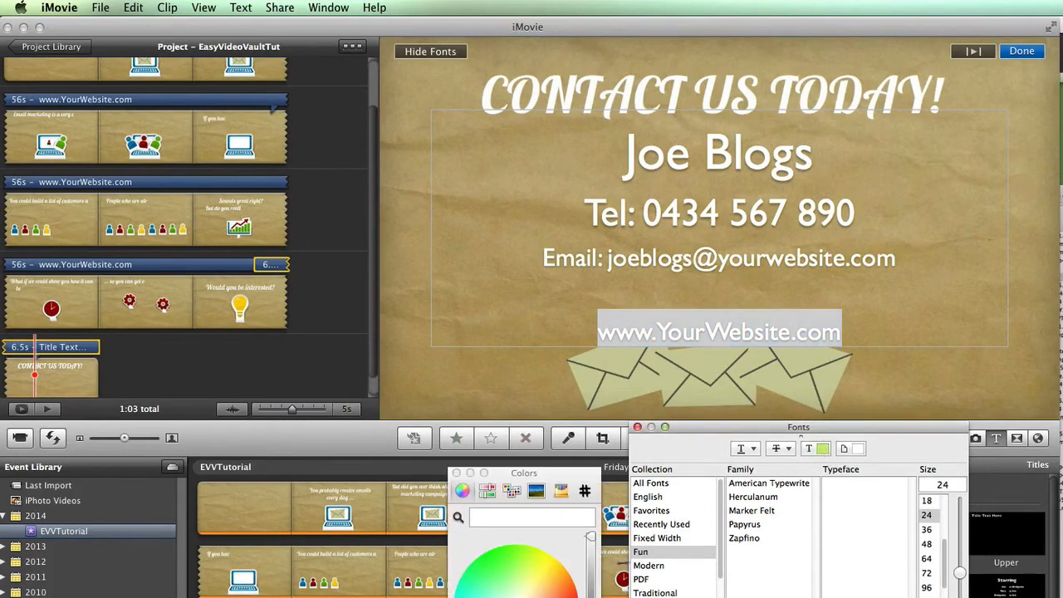
{"action": "left_click_drag", "start_coordinate": [590, 537], "coordinate": [592, 597]}
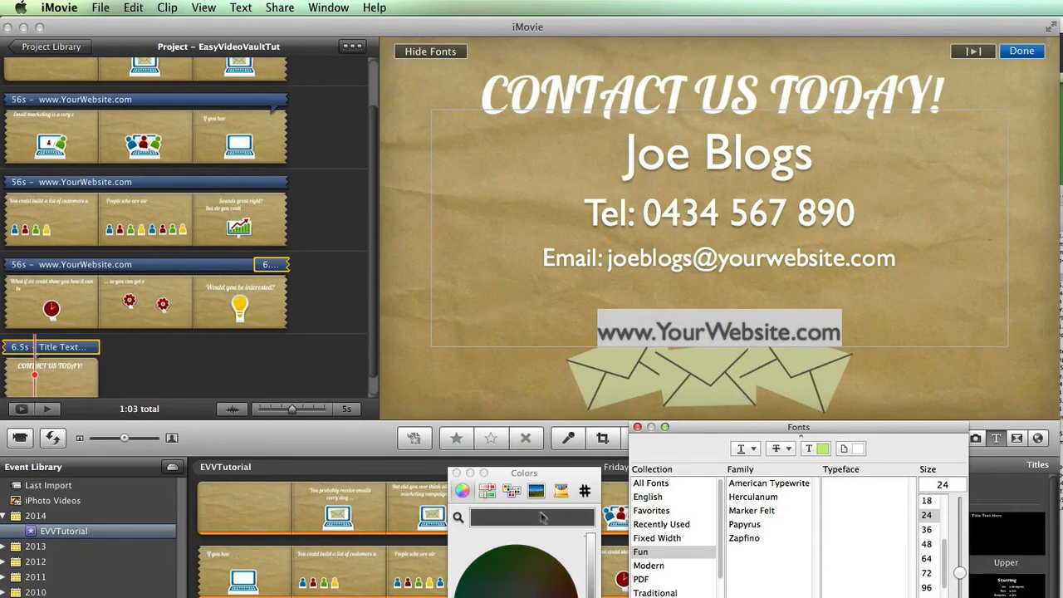
{"action": "left_click", "coordinate": [456, 473]}
Put away the font settings, deselect the website line, and close the end-title editor.
{"action": "left_click", "coordinate": [638, 427]}
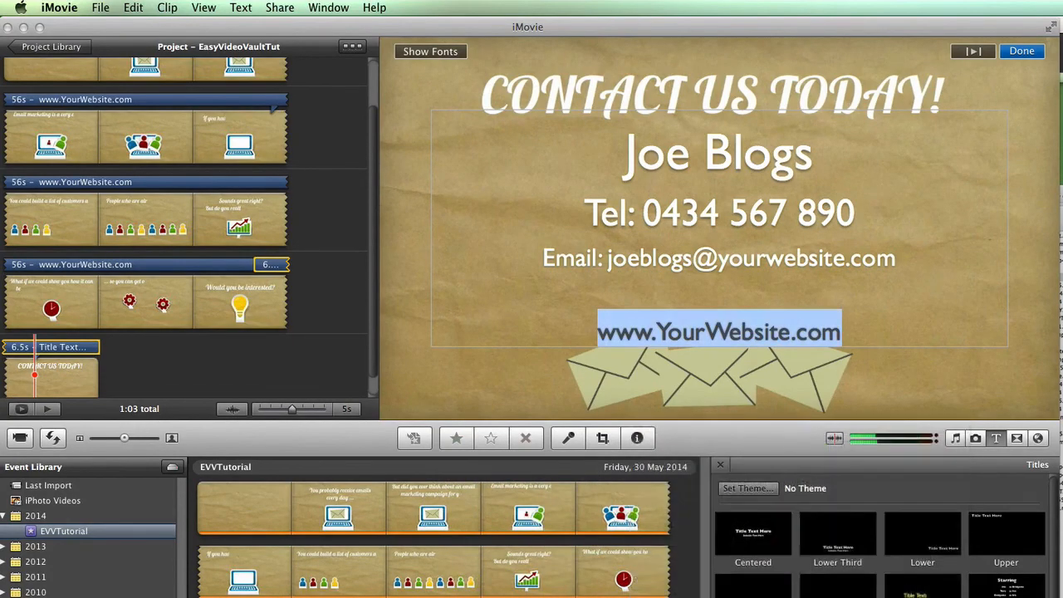
{"action": "left_click", "coordinate": [934, 316]}
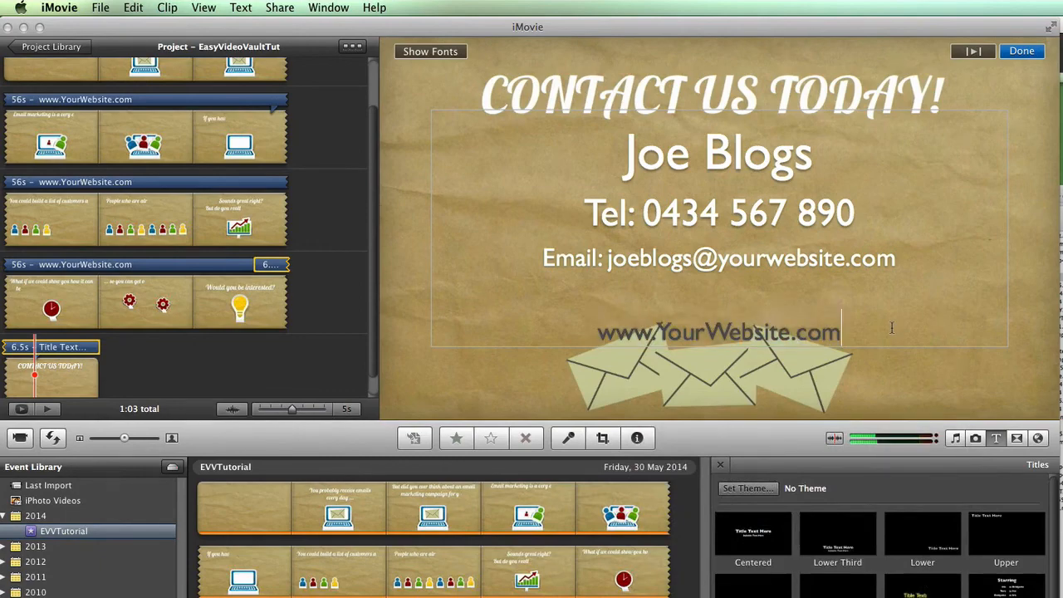
{"action": "left_click", "coordinate": [351, 230]}
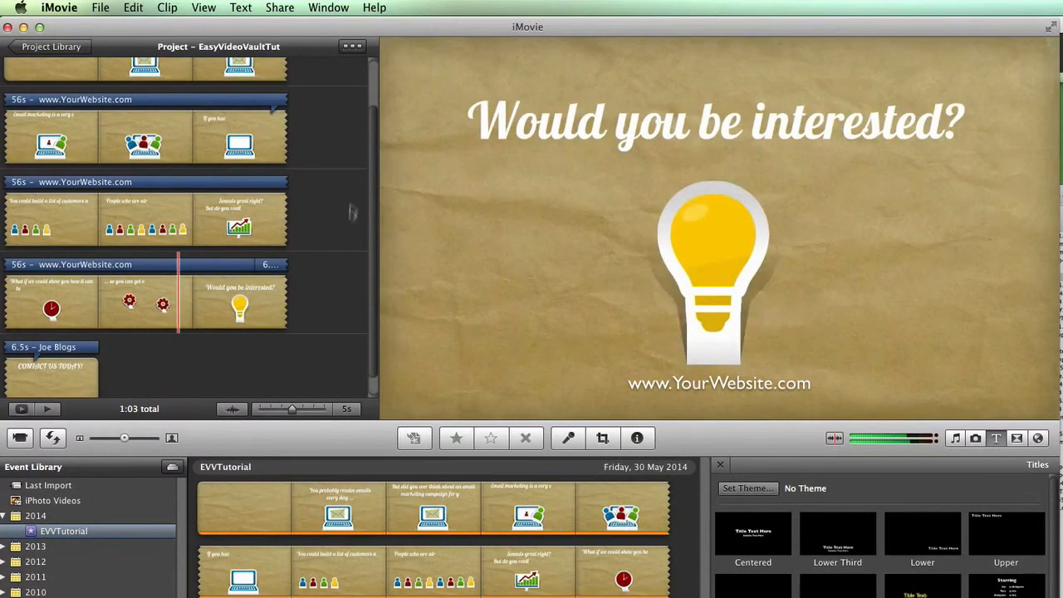
{"action": "left_click", "coordinate": [280, 9]}
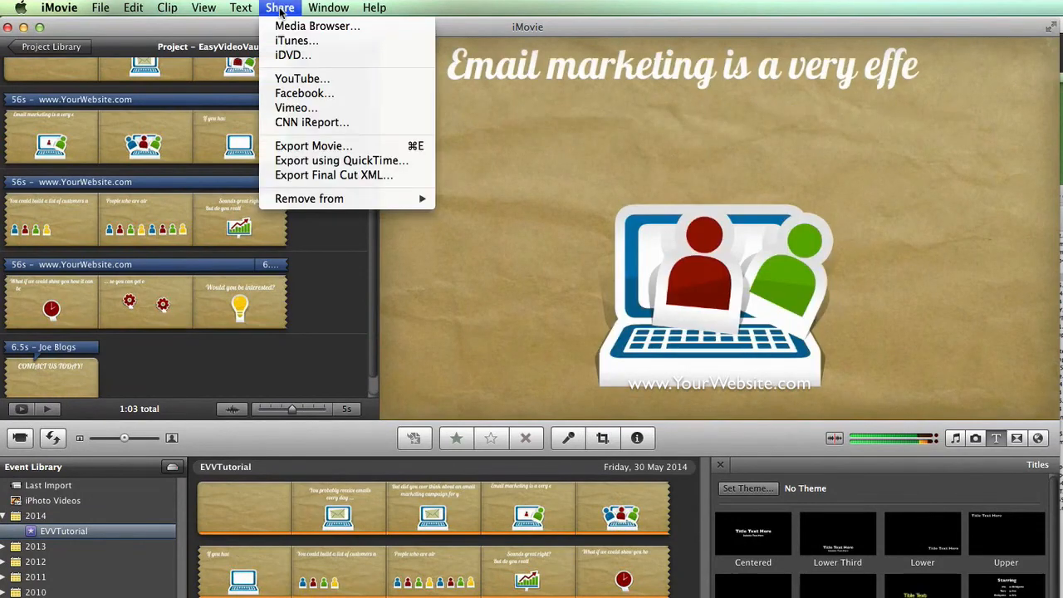
{"action": "left_click", "coordinate": [308, 146]}
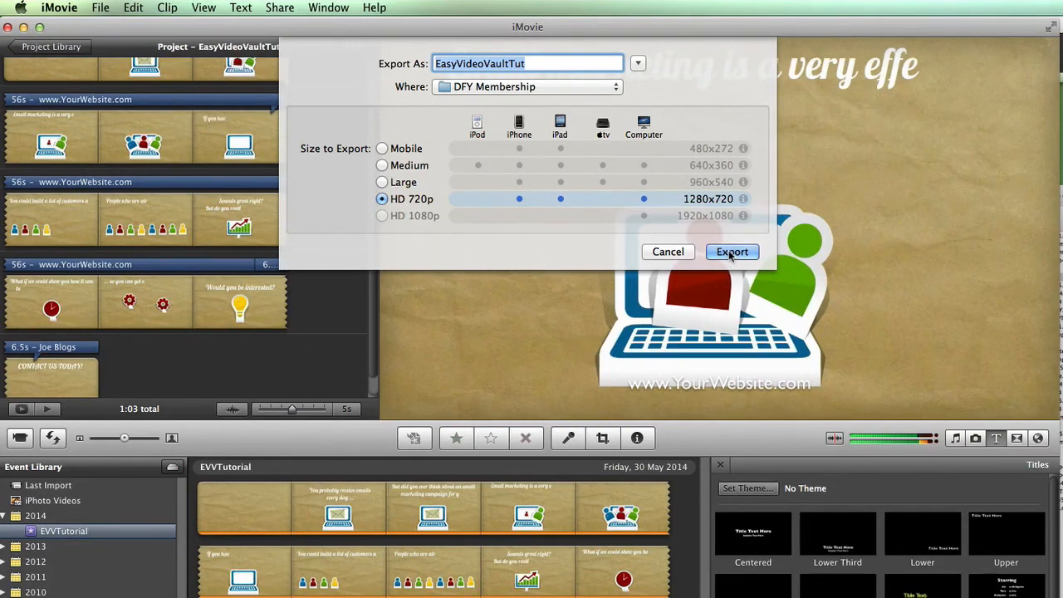
{"action": "left_click", "coordinate": [669, 252]}
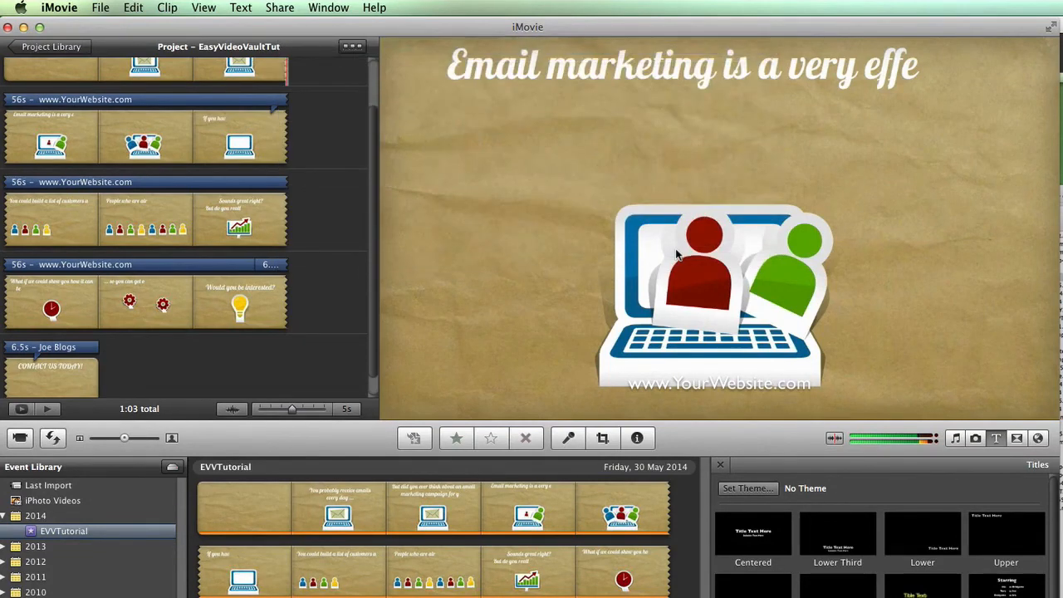